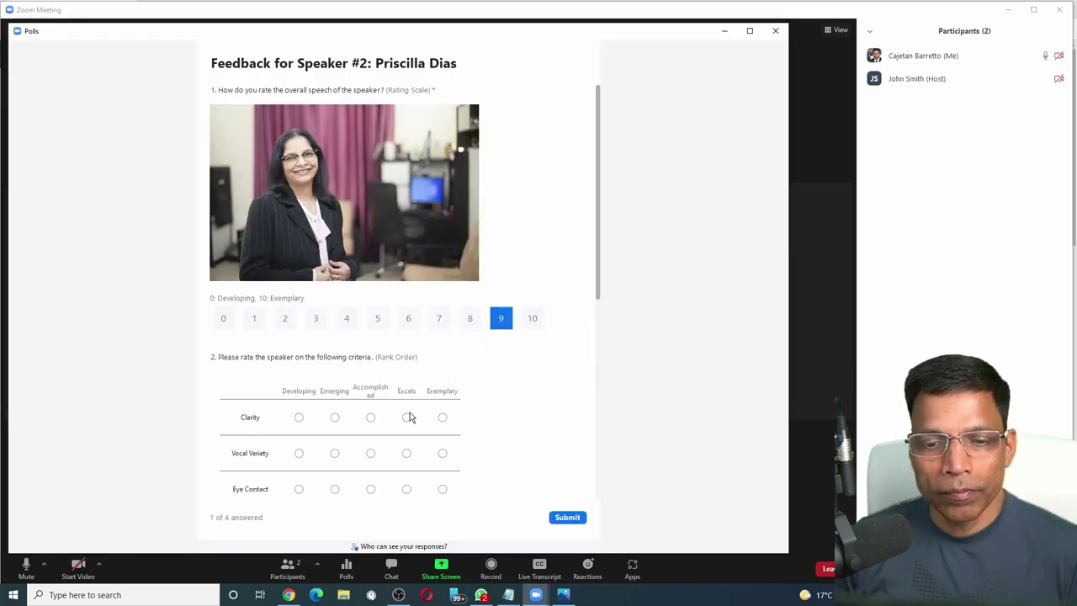
Mark the speaker as Excels for both Clarity and Vocal Variety in the feedback poll.
click(408, 417)
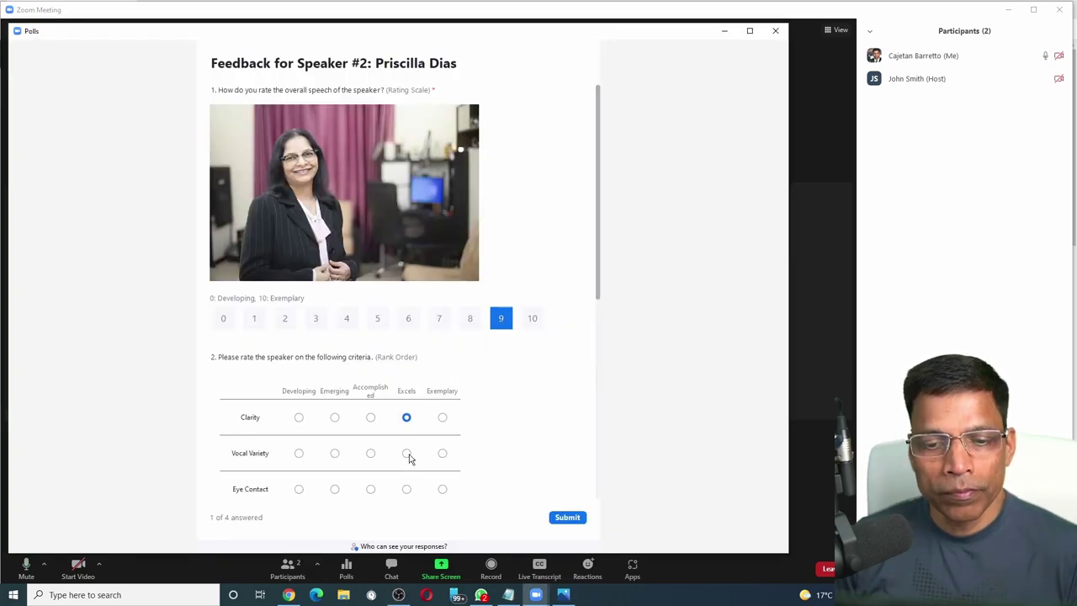
click(408, 456)
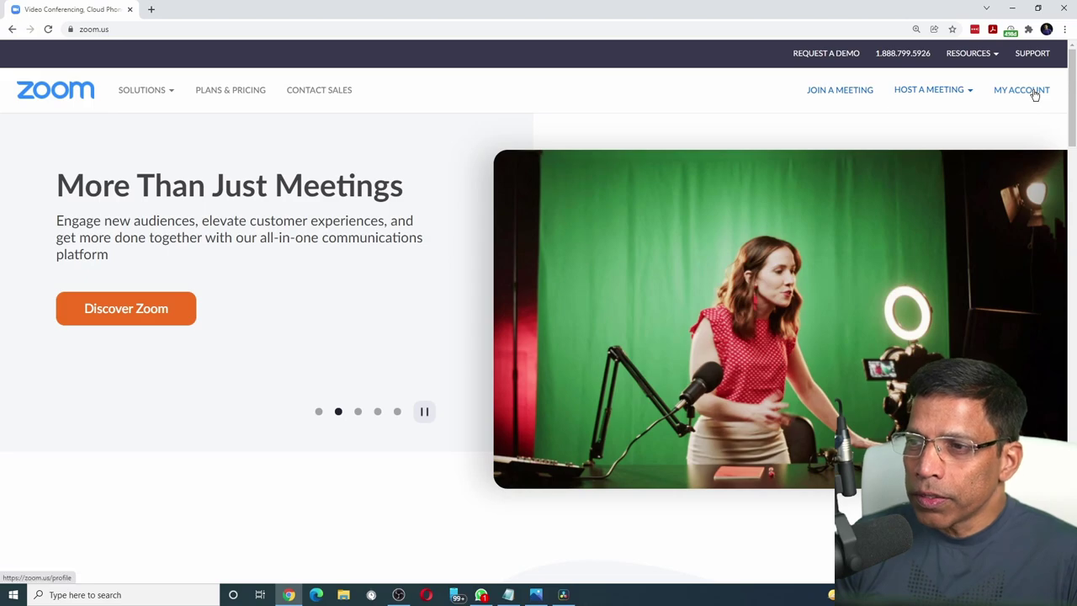
Schedule 'Kuwait Challengers Meeting #450' for 11/30/2021 at 01:30 AM, lasting 2 hours.
click(1033, 92)
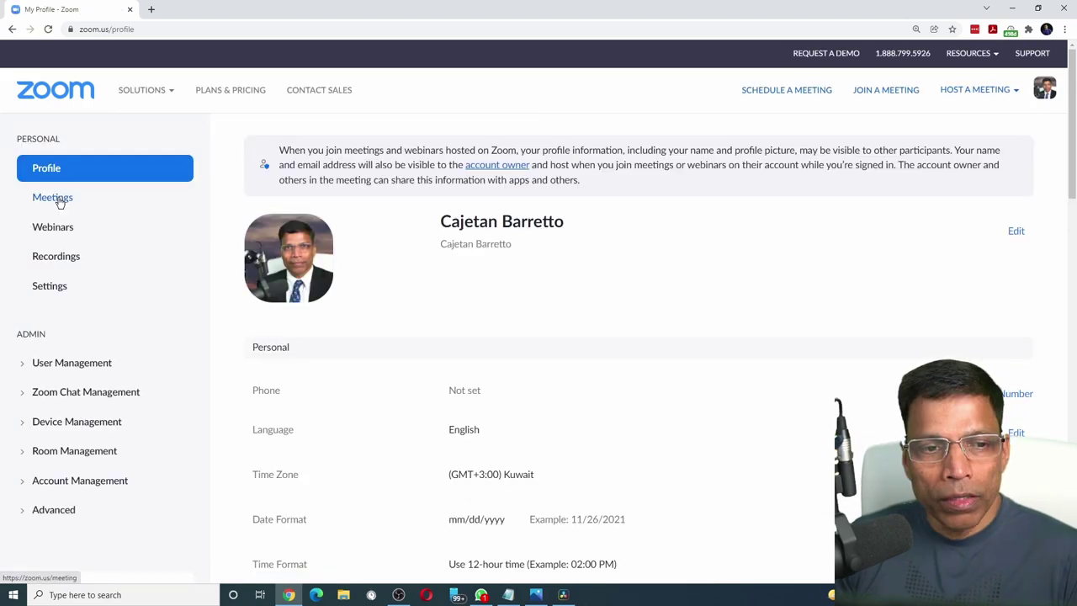
click(52, 199)
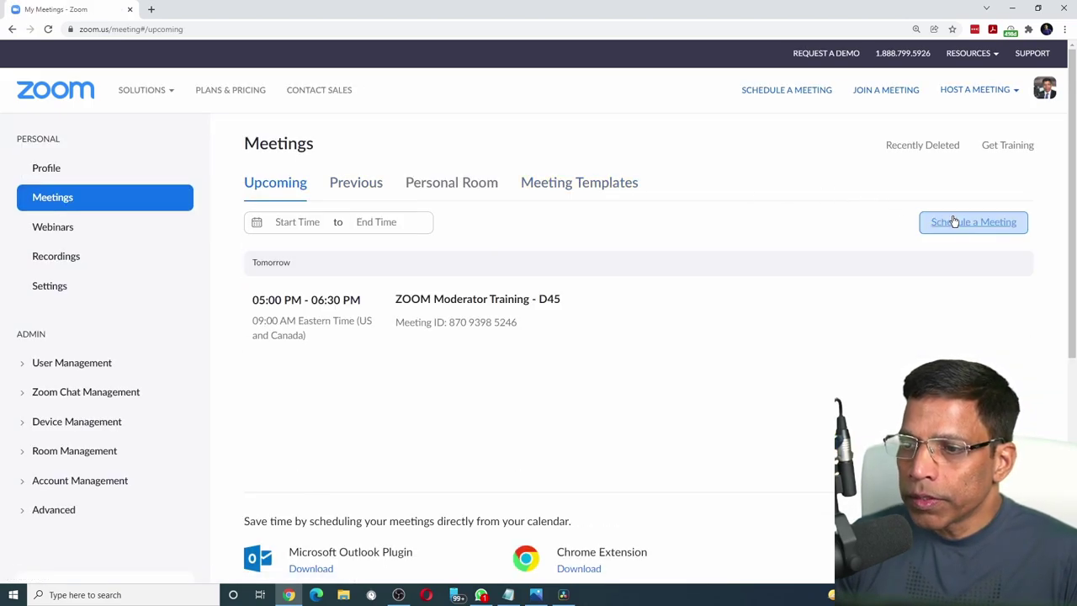
click(958, 221)
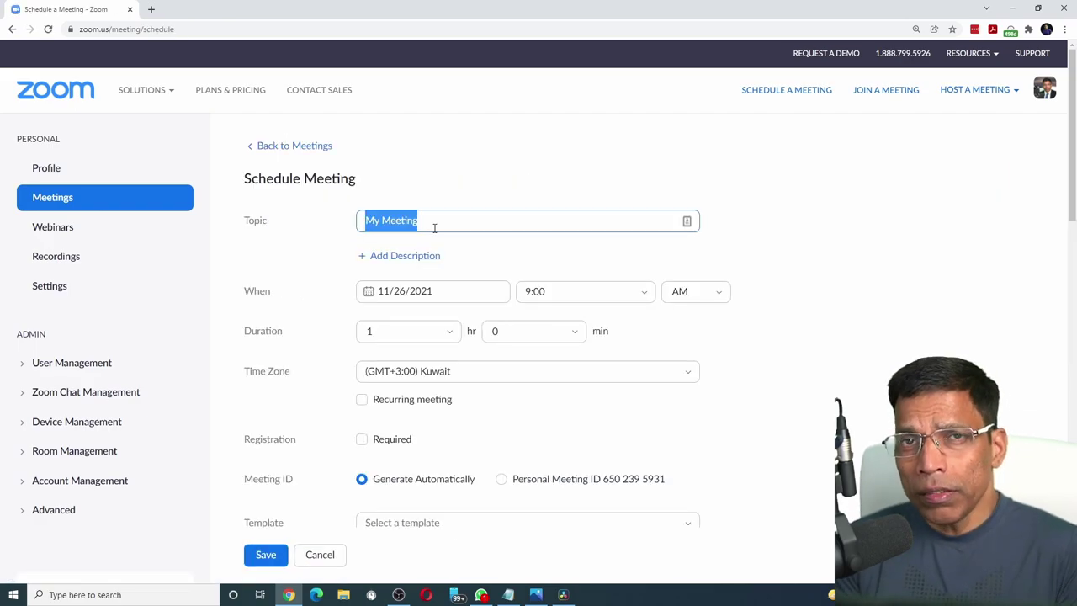
text(Kuwait Challengers Meeting #450)
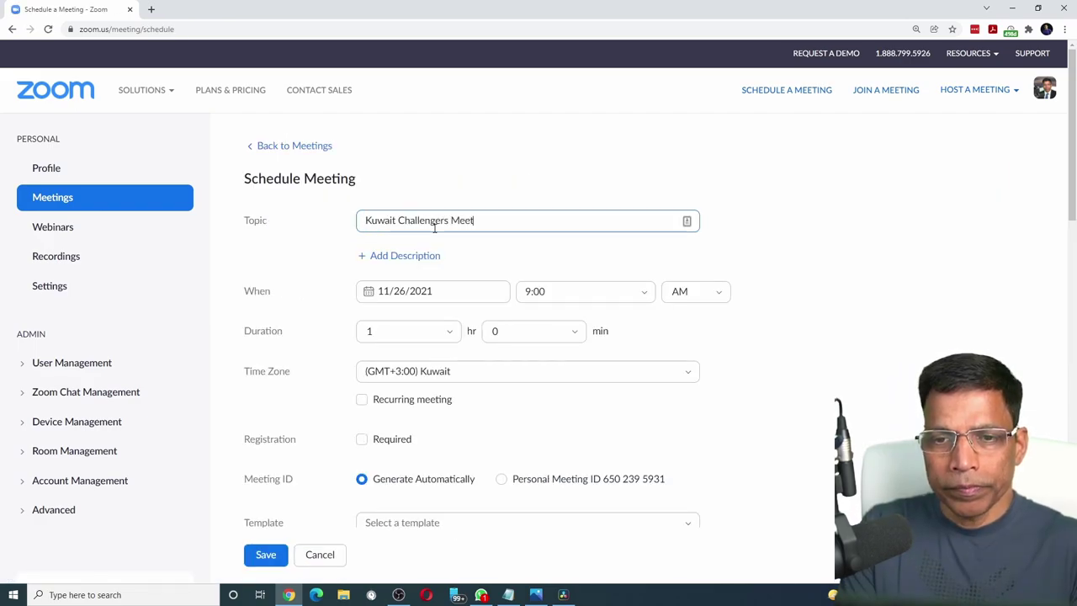
click(370, 297)
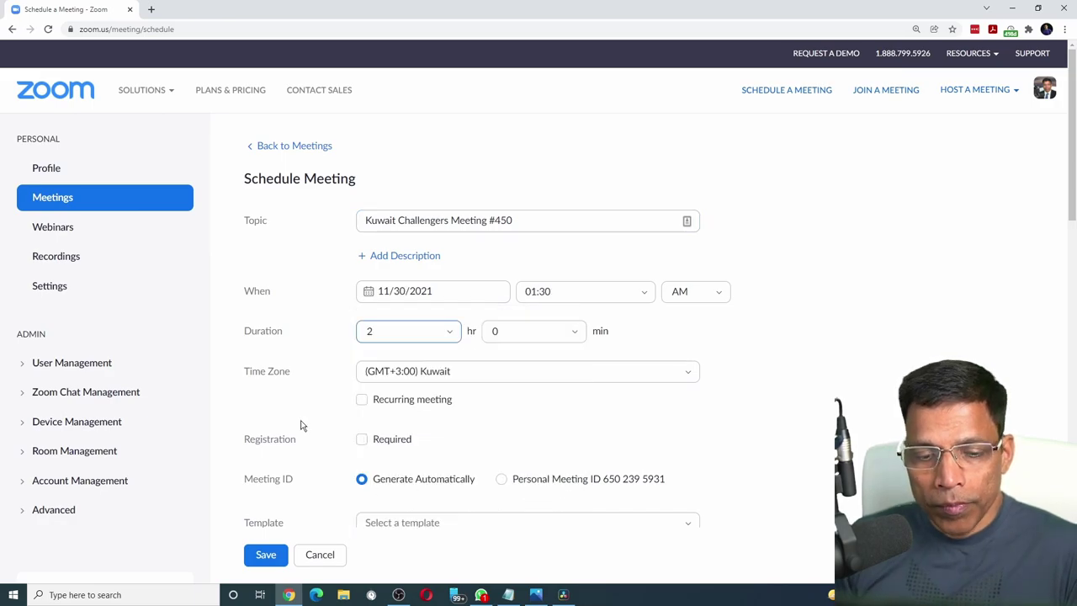
click(259, 559)
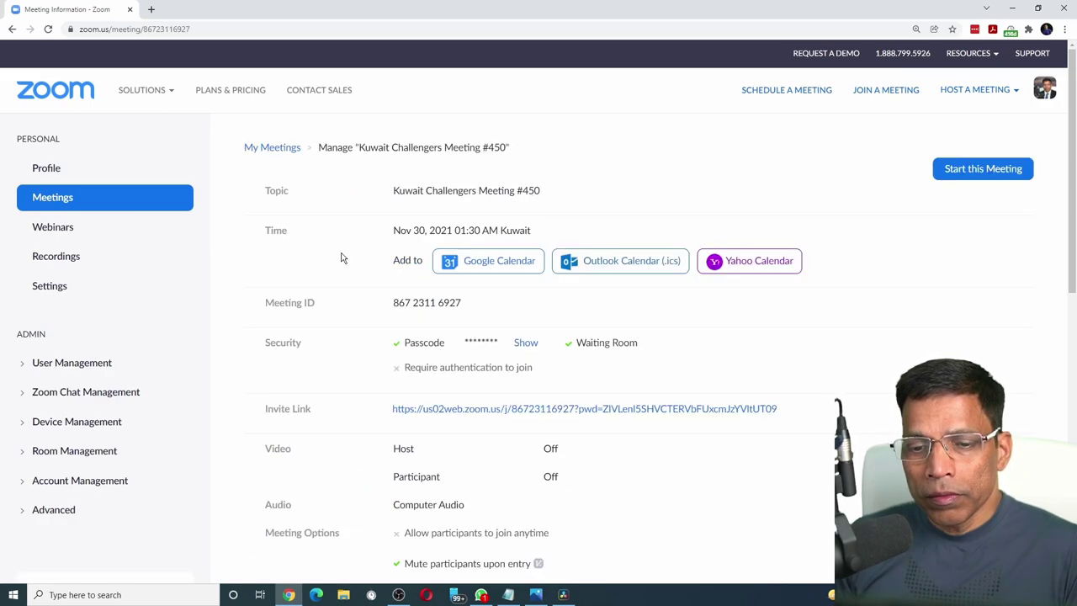
scroll(375, 241, down, 5)
scroll(375, 240, down, 3)
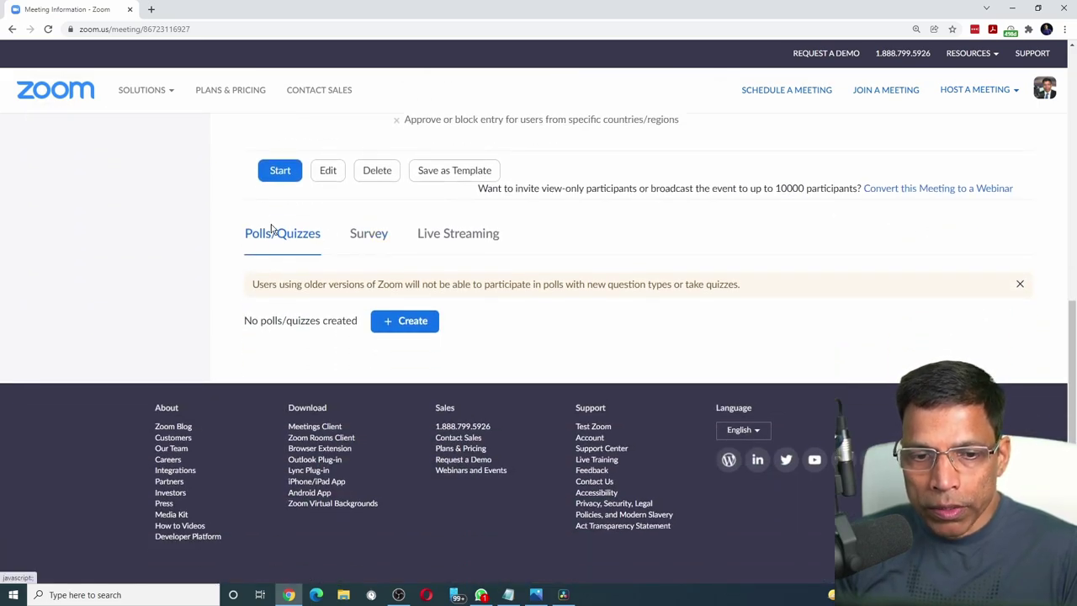
Create an advanced poll titled 'Feedback for Speaker #1:' followed by the speaker's name.
click(402, 325)
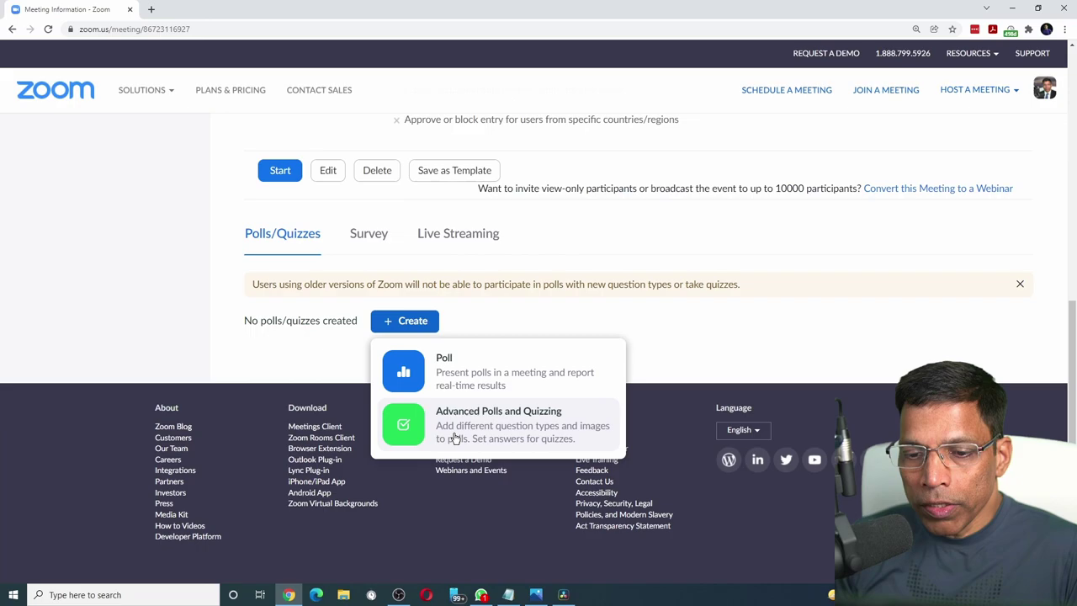
click(454, 436)
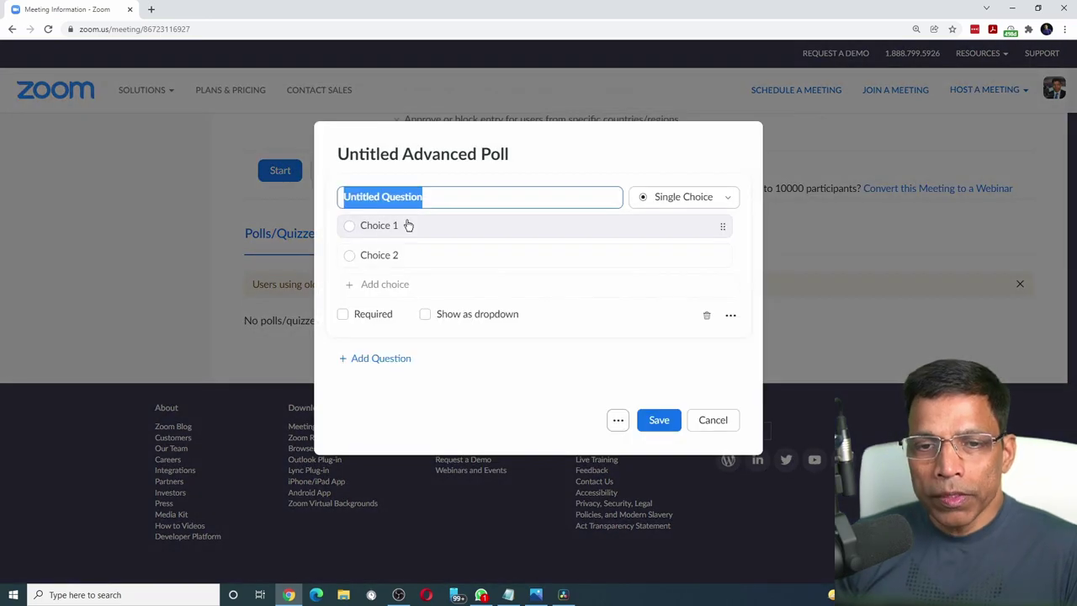
click(456, 154)
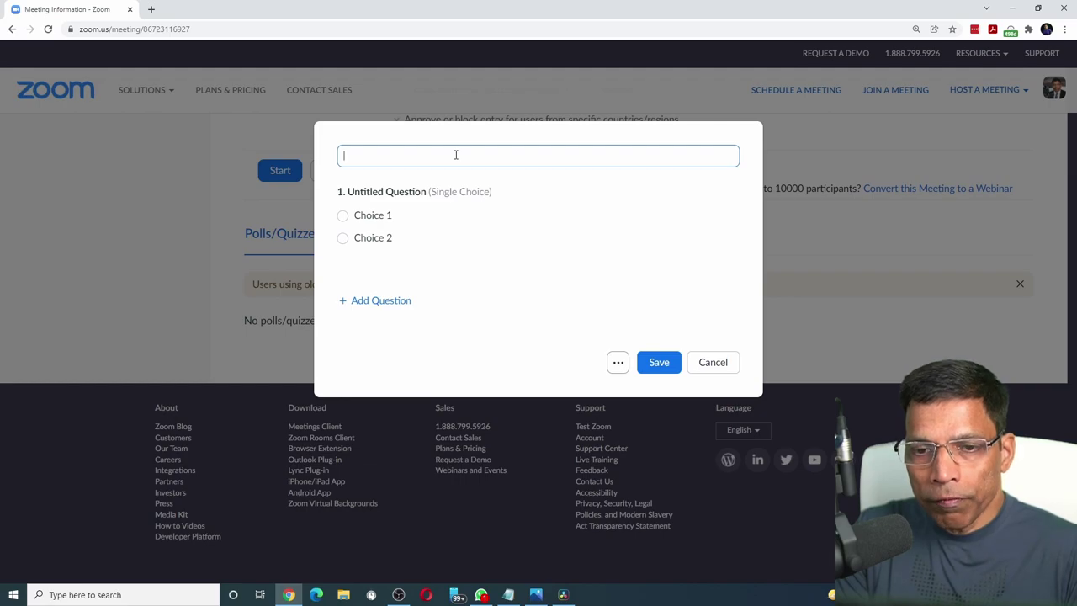
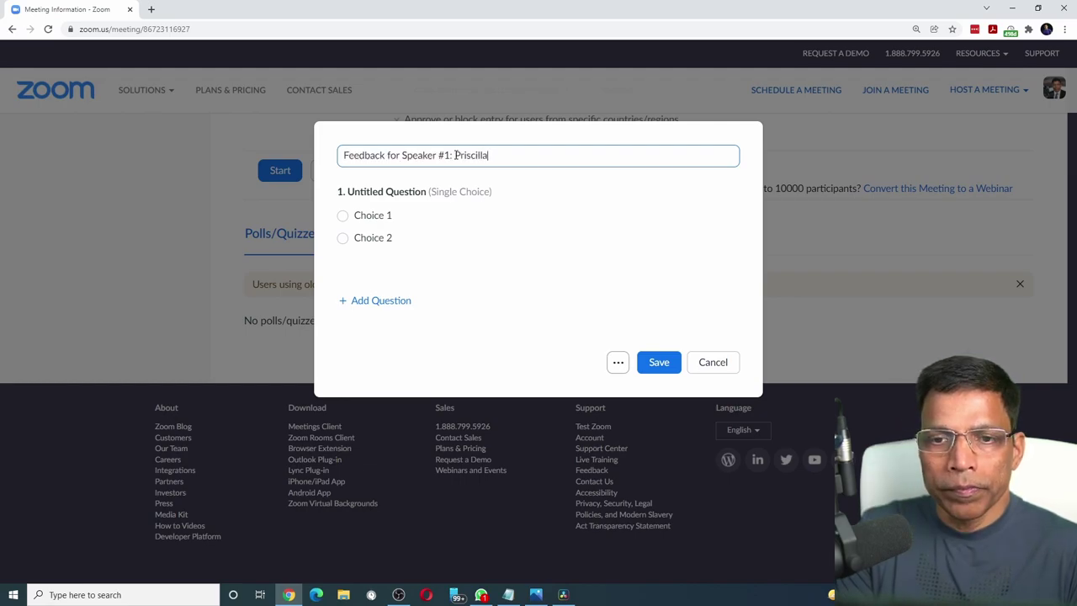
Open the first question's type list to choose Rating Scale.
click(480, 192)
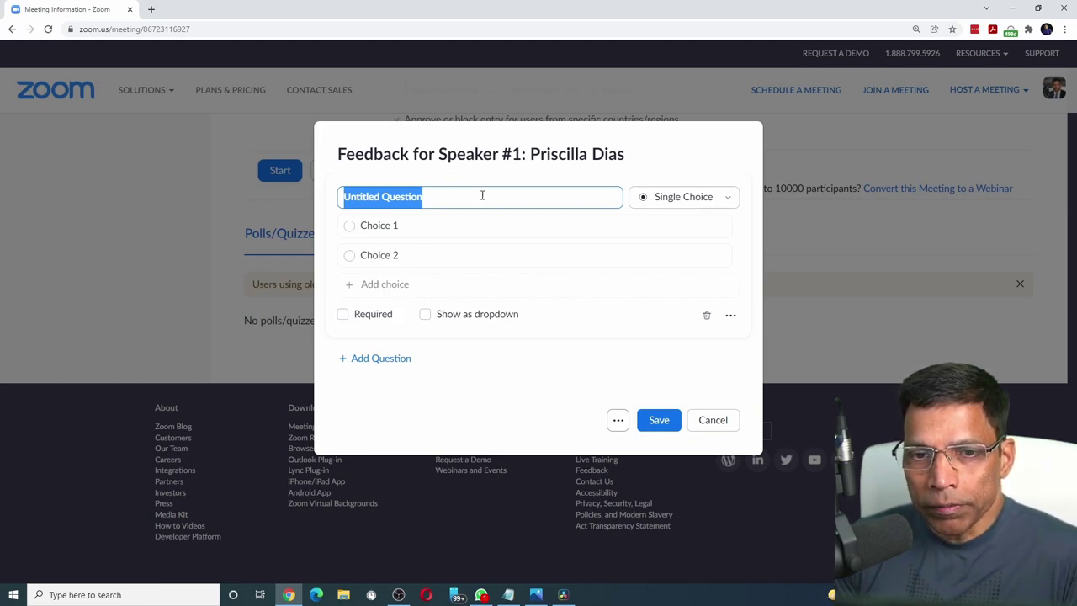
click(729, 200)
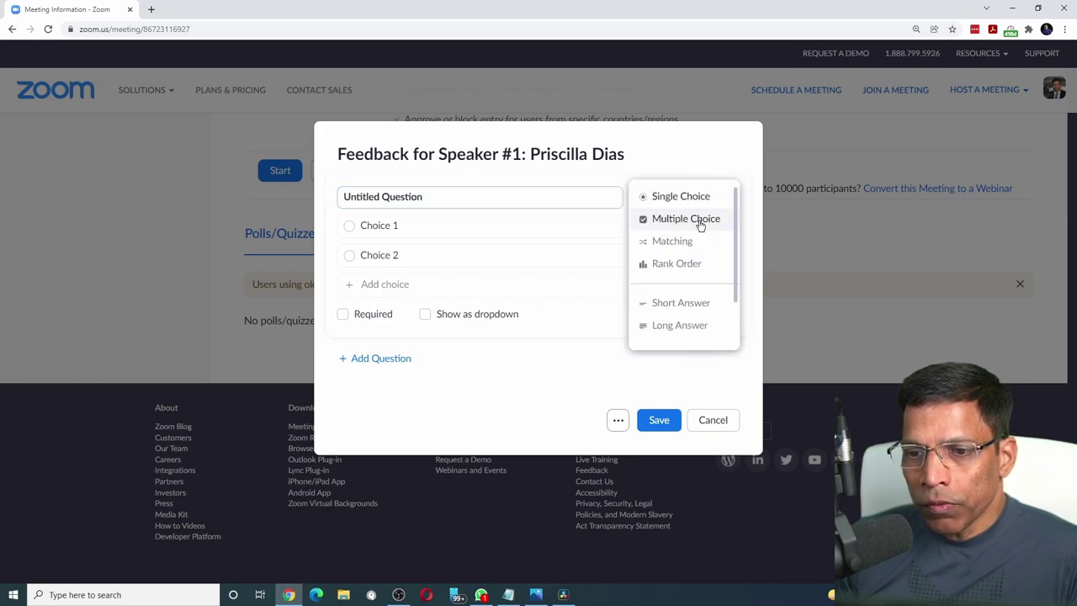
scroll(700, 223, down, 1)
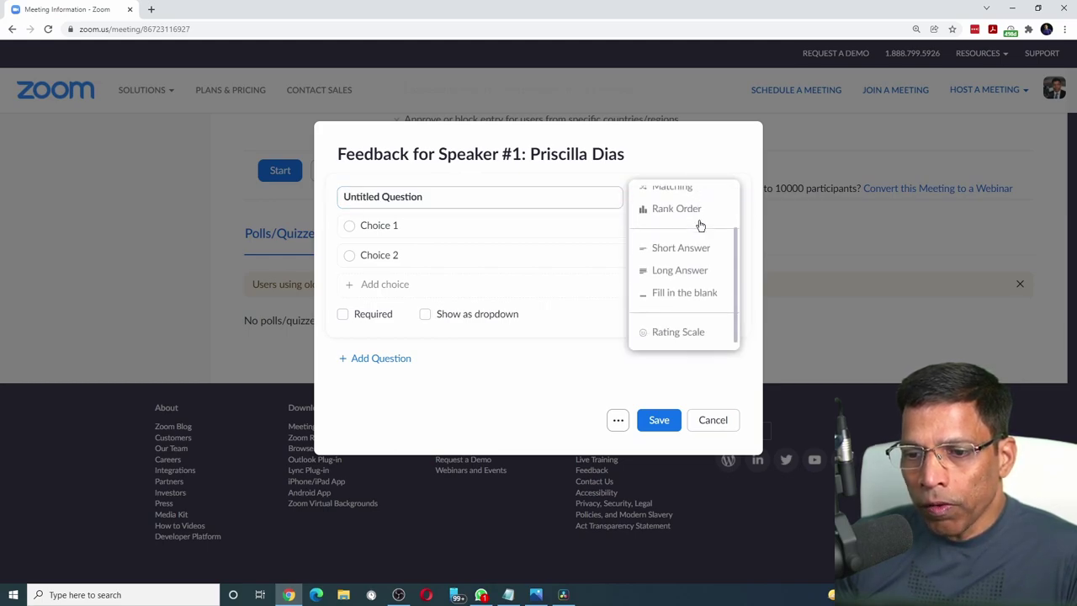
Make question 1 a required 0–10 overall-performance Rating Scale labelled Developing to Exemplary.
click(678, 332)
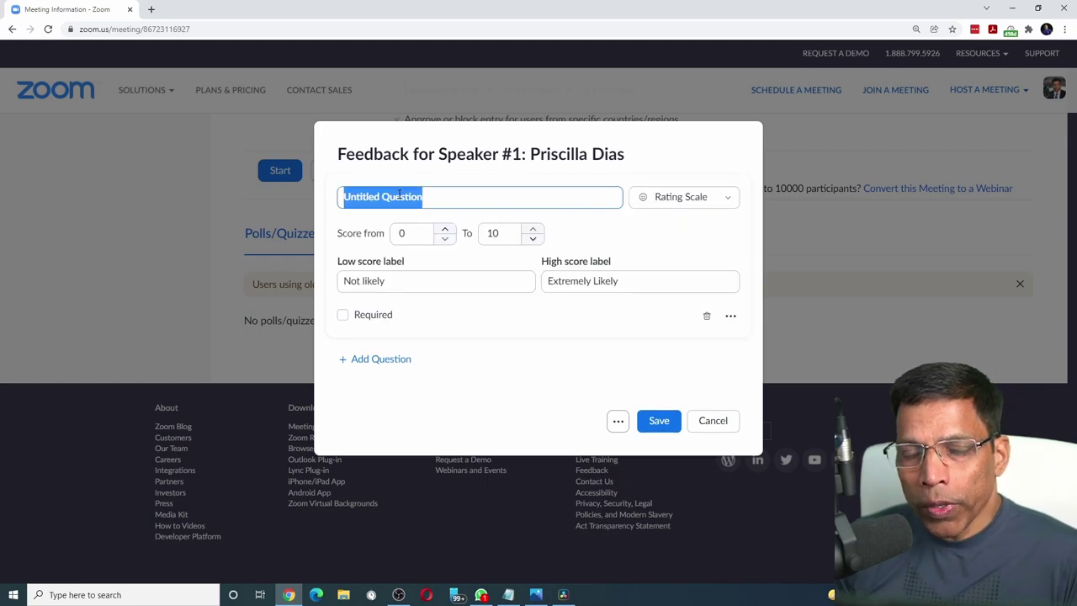
text(How would you rate the overall performance of the speech?)
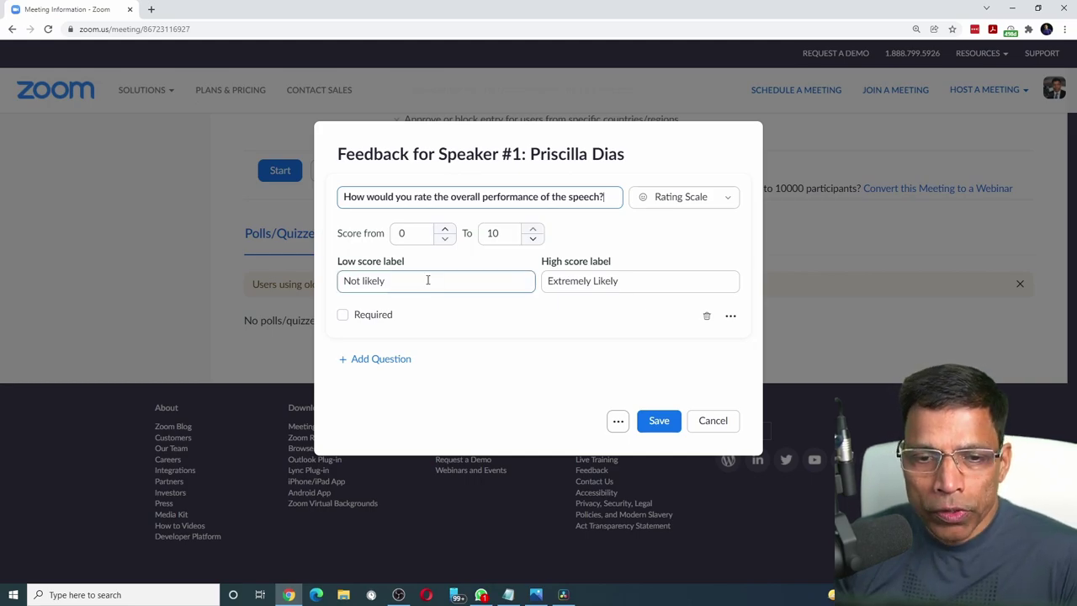
drag(427, 279, 327, 289)
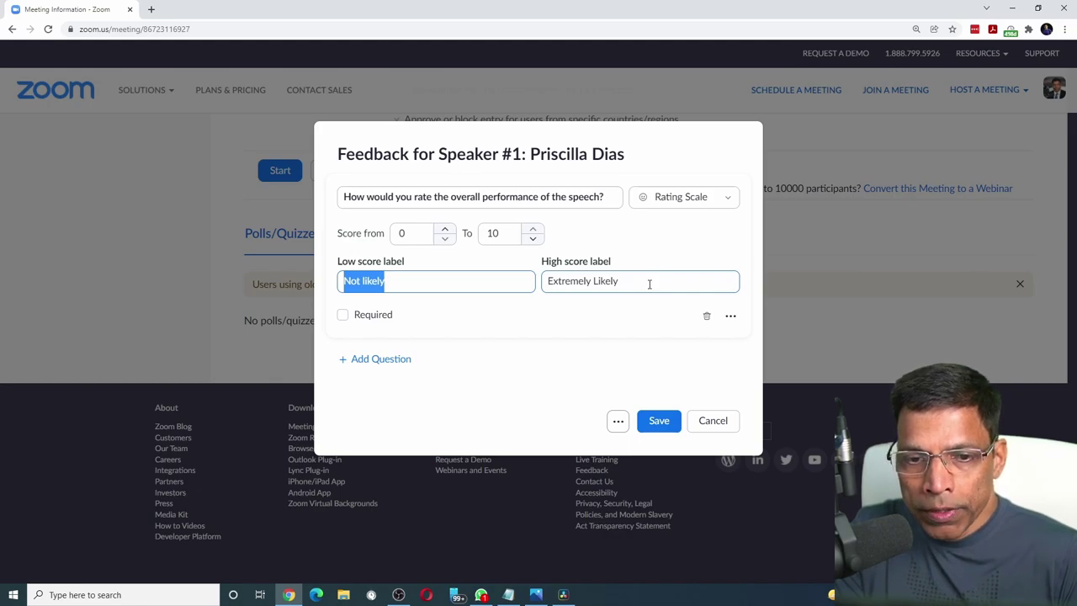
text(Developing)
drag(648, 284, 544, 282)
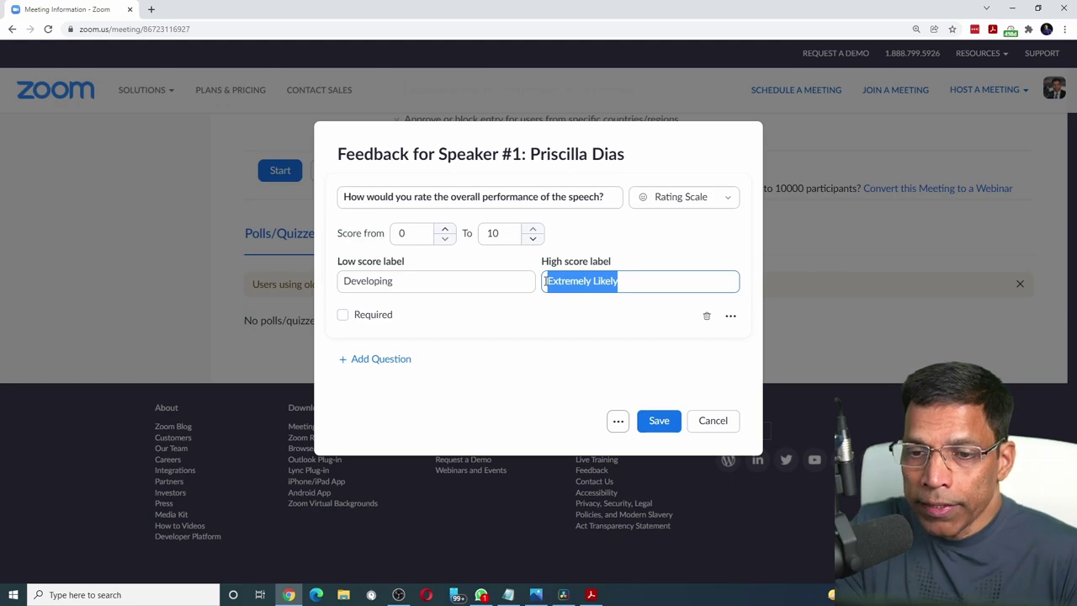
text(Exemplary)
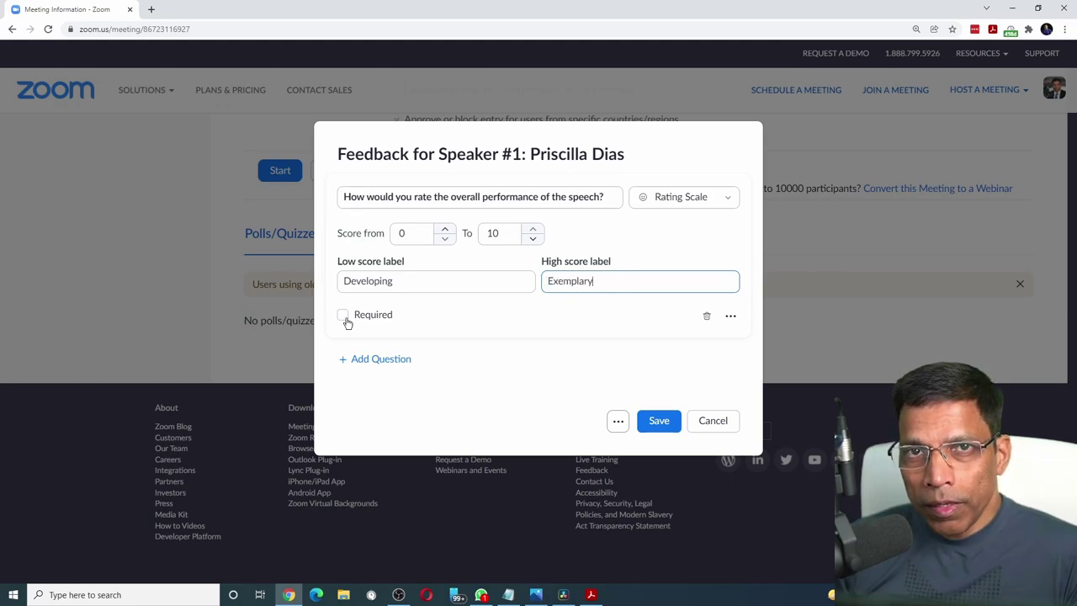
click(343, 317)
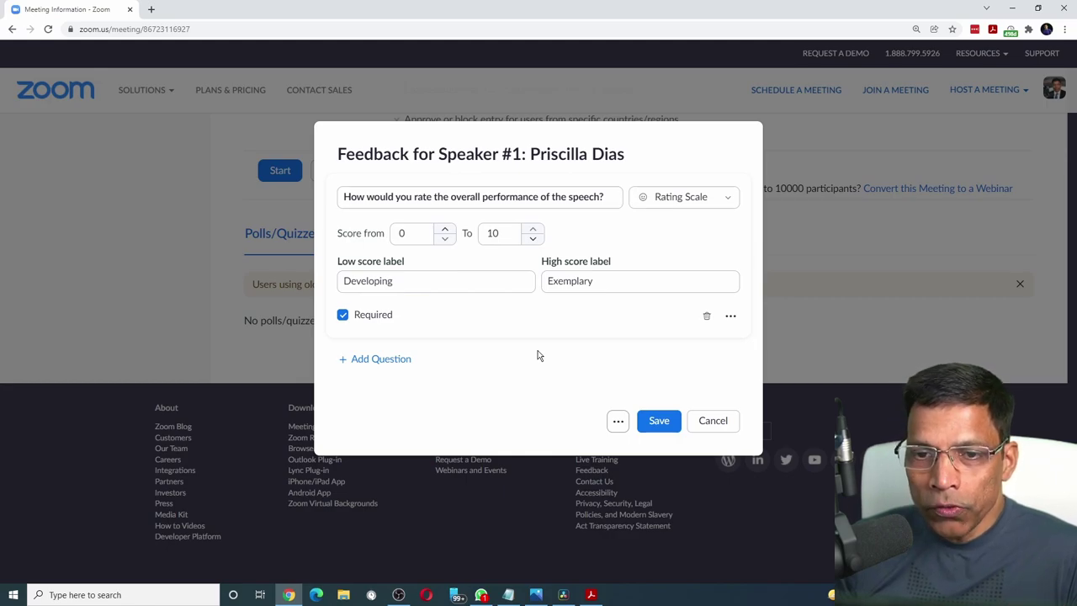
Attach the photo DSC_7971.jpg from the Portraits folder to question 1.
click(730, 320)
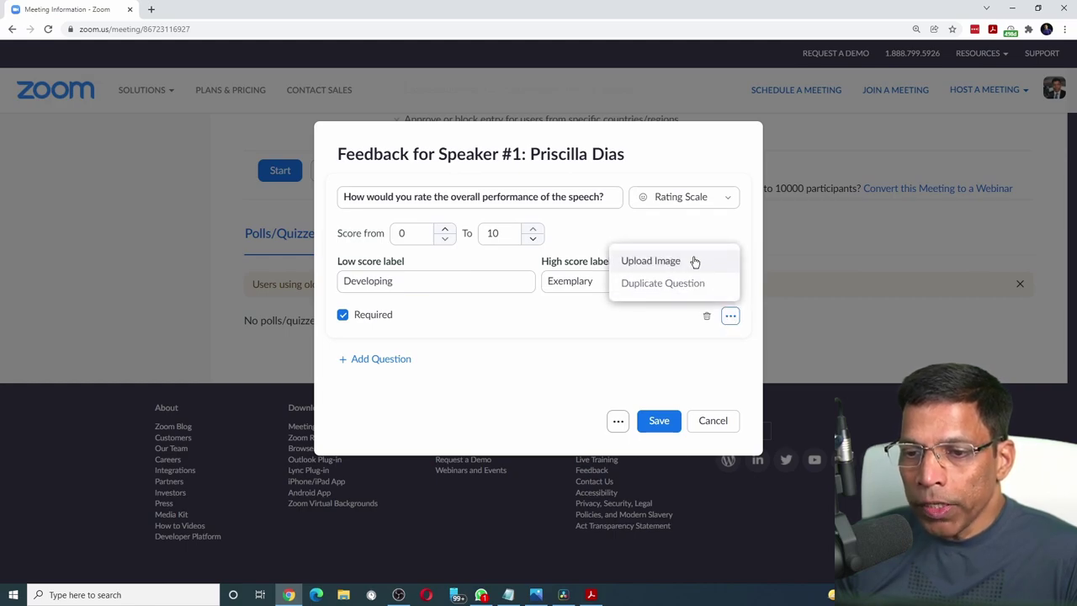
click(650, 261)
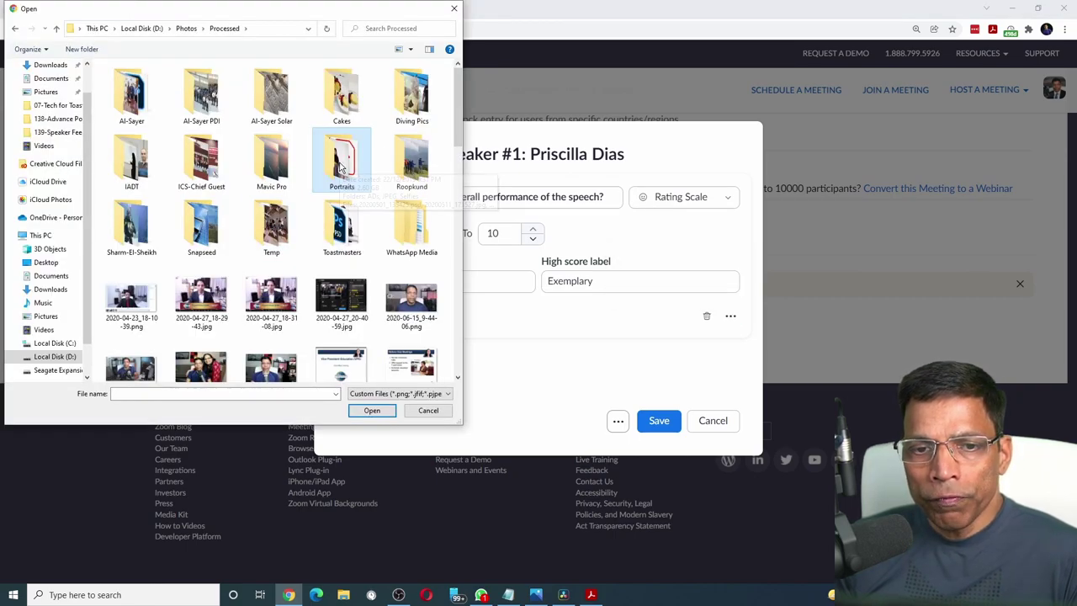
double_click(341, 164)
scroll(341, 168, down, 5)
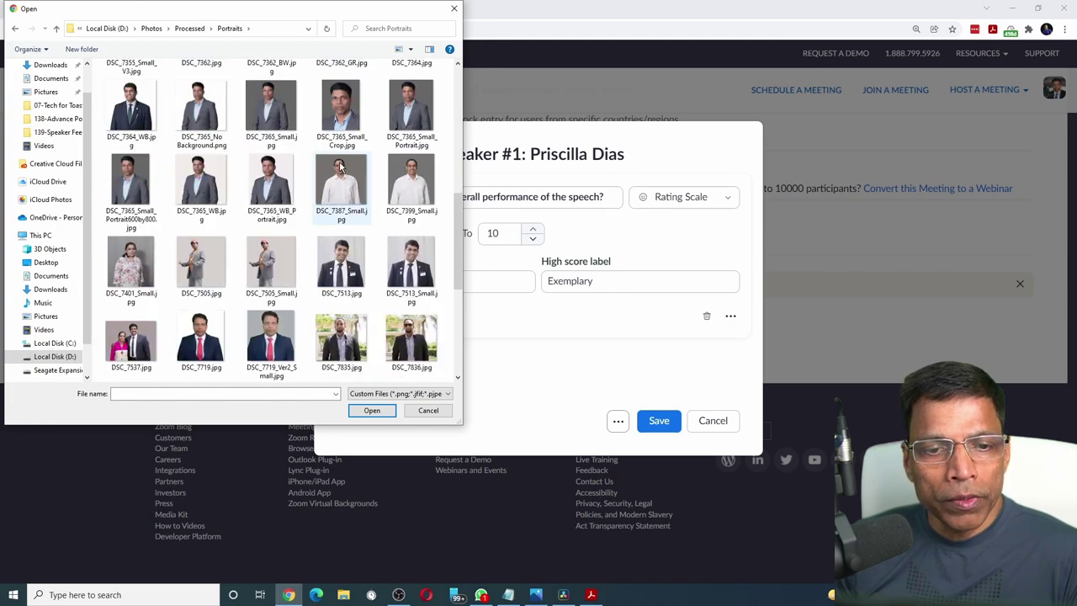
scroll(341, 166, down, 4)
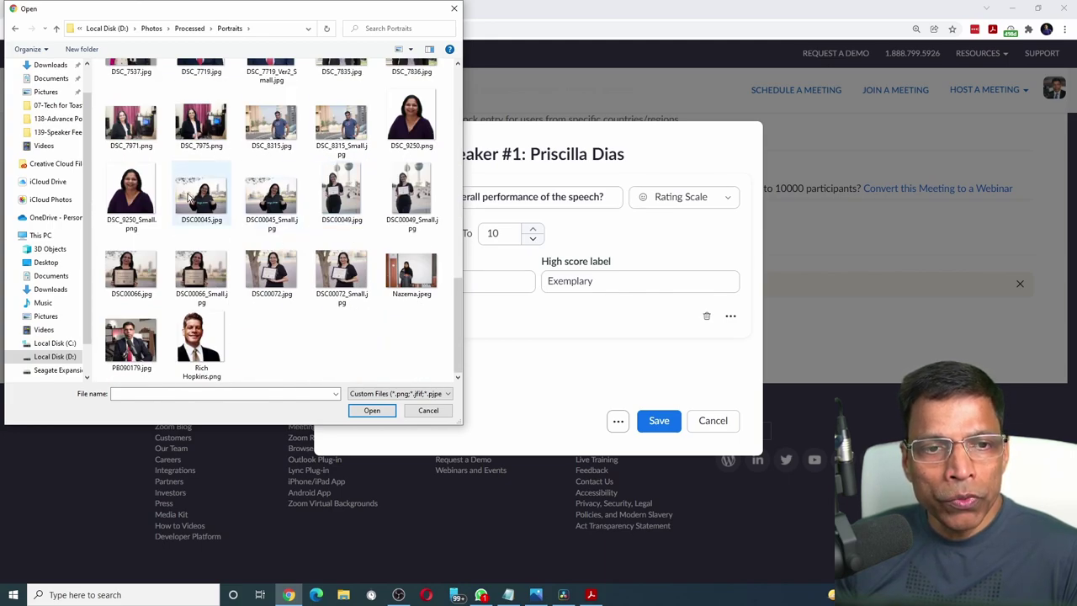
double_click(128, 128)
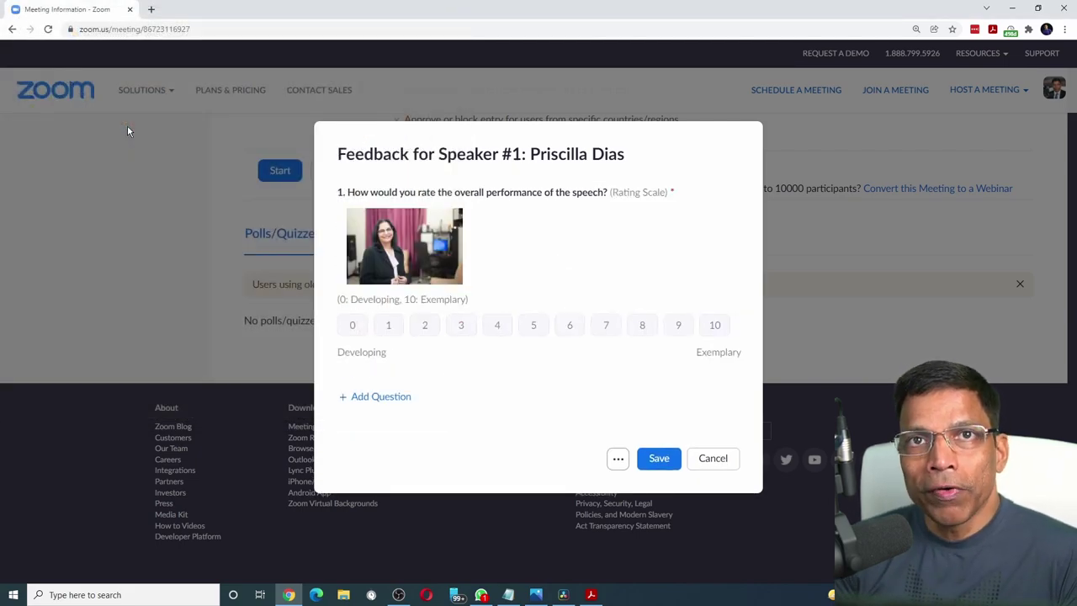
mouse_move(352, 382)
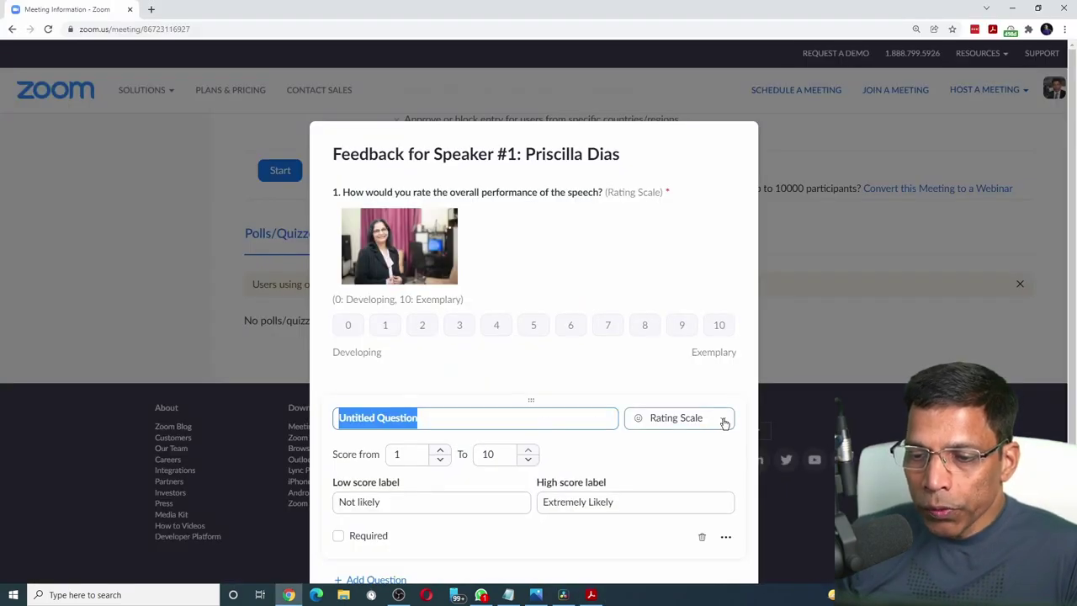
Turn question 2 into a Rank Order question and paste in the criteria wording.
click(723, 422)
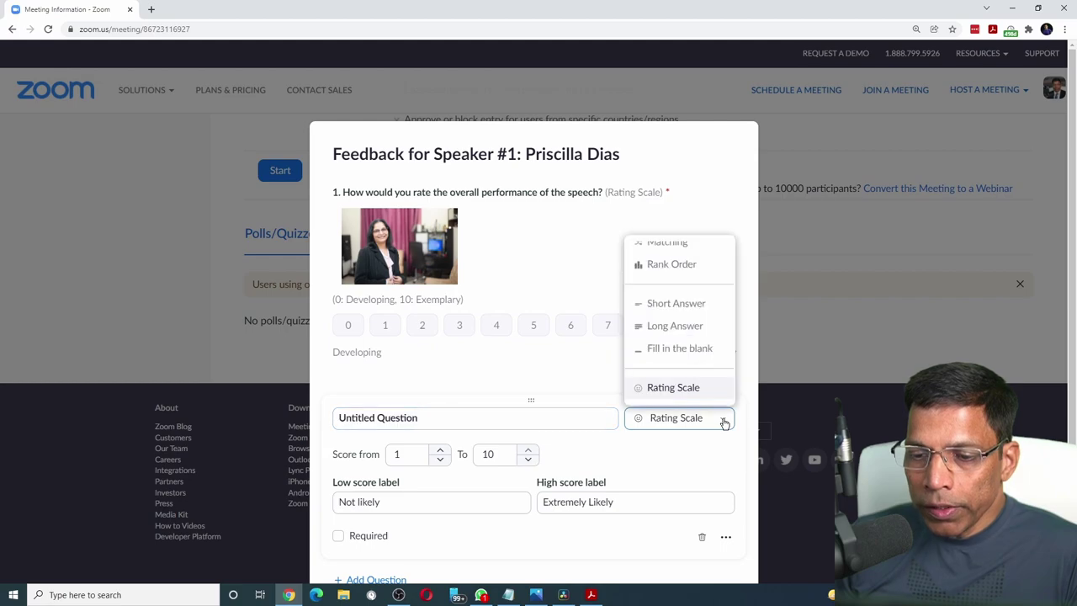
click(674, 266)
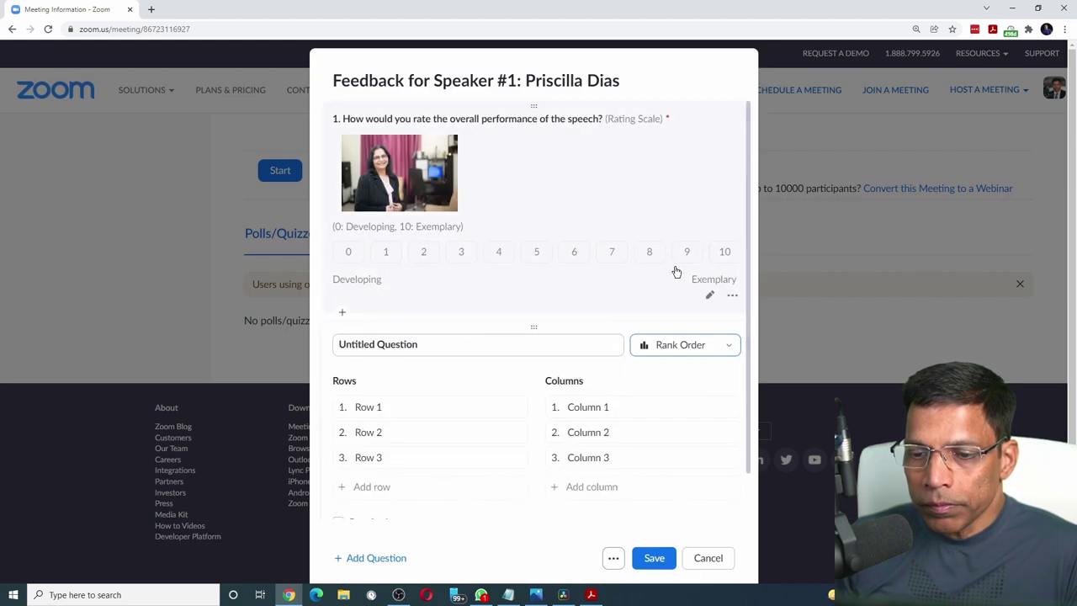
triple_click(453, 342)
text(How would you rate the speaker on the following criteria?)
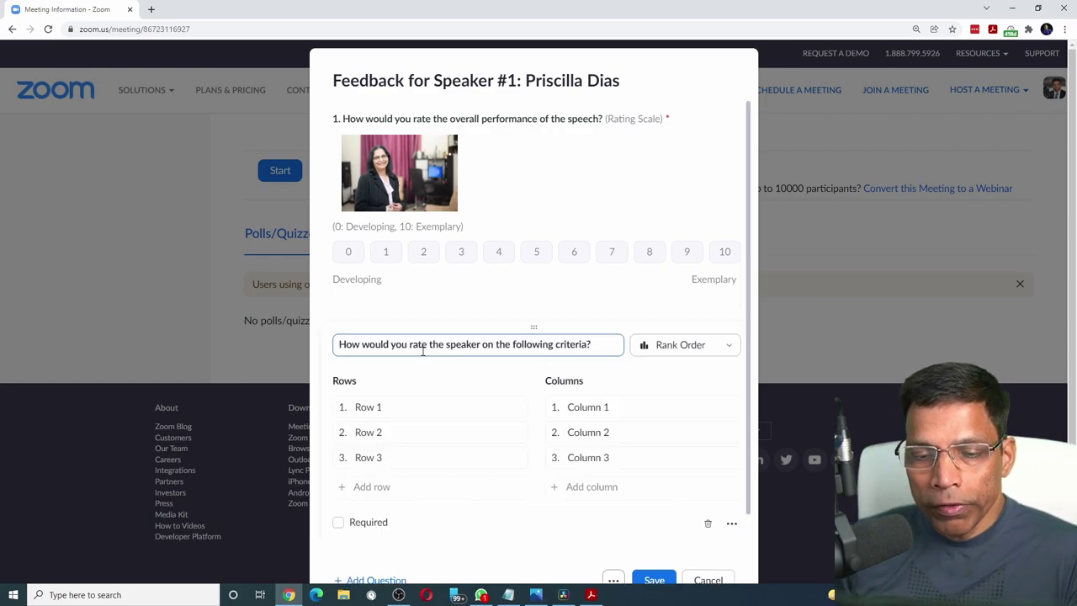
Enter criteria rows Clarity, Vocal Variety, Eye Contact, Gestures and Audience Awareness.
click(395, 410)
text(Clarity)
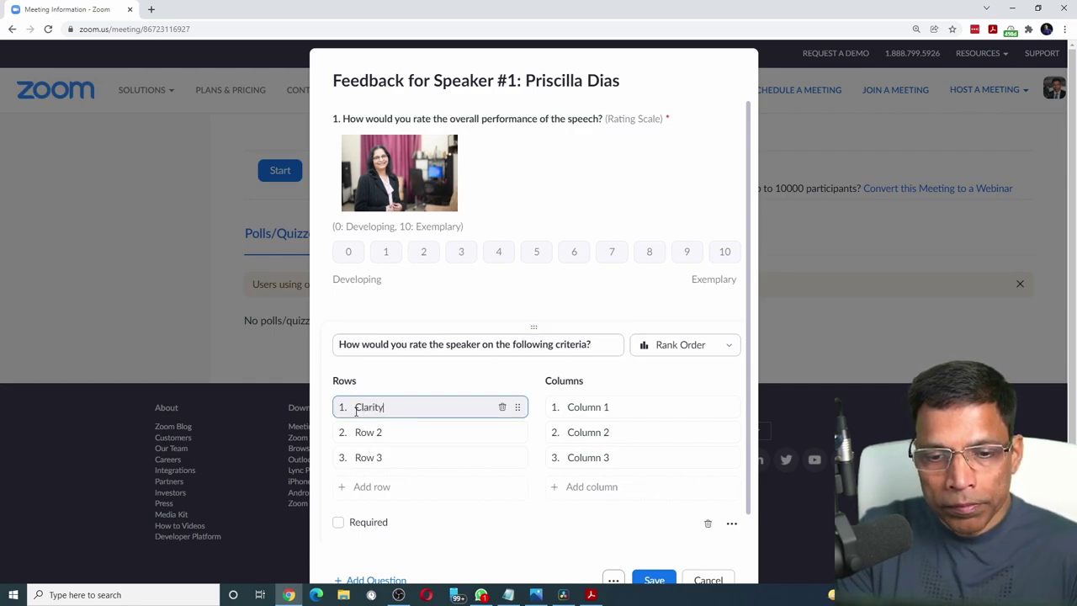
click(361, 432)
text(Vocal Variety)
click(378, 457)
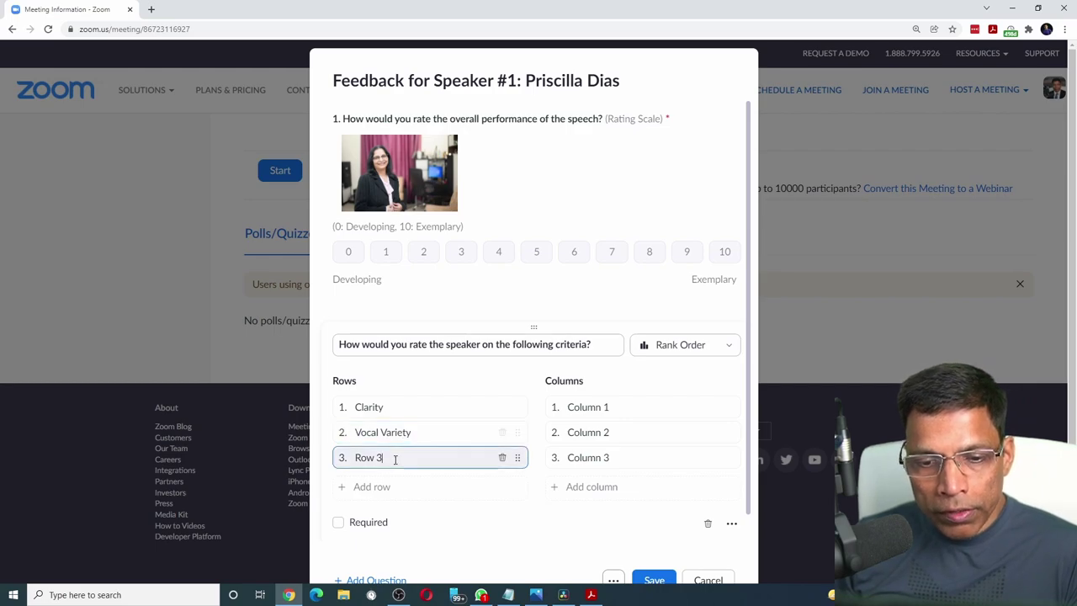
drag(395, 458, 350, 459)
text(Eye Contact)
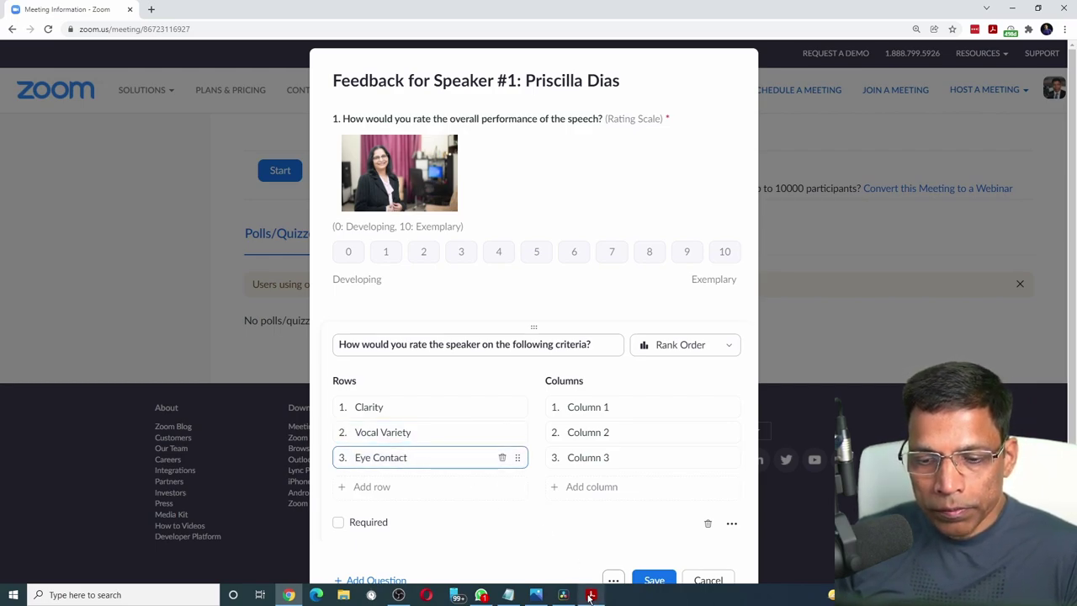
click(347, 487)
text(Gestures)
click(351, 512)
text(Audience Awarenes)
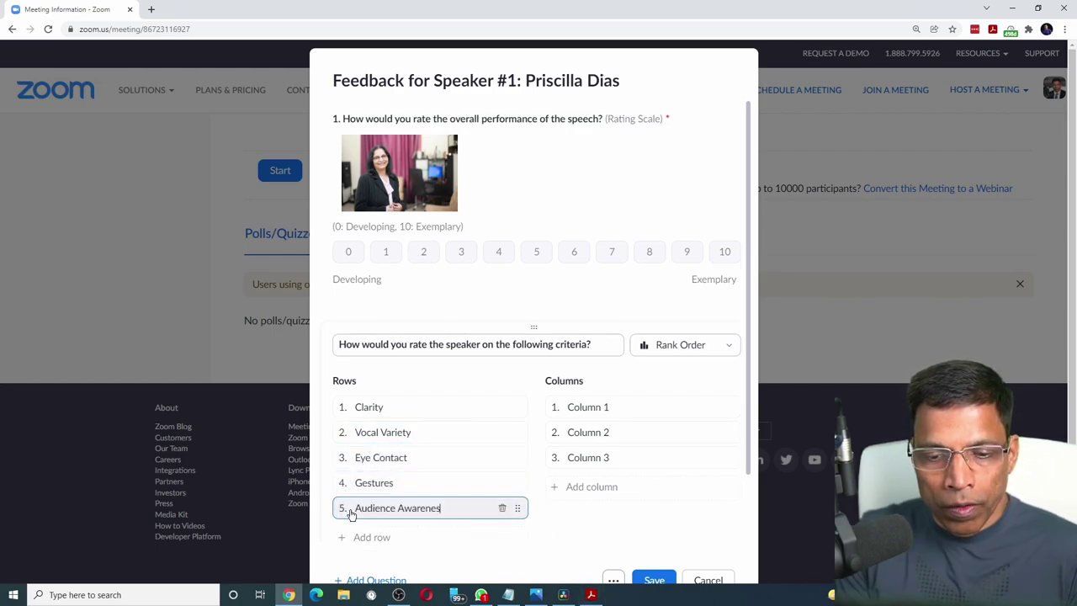
text(s)
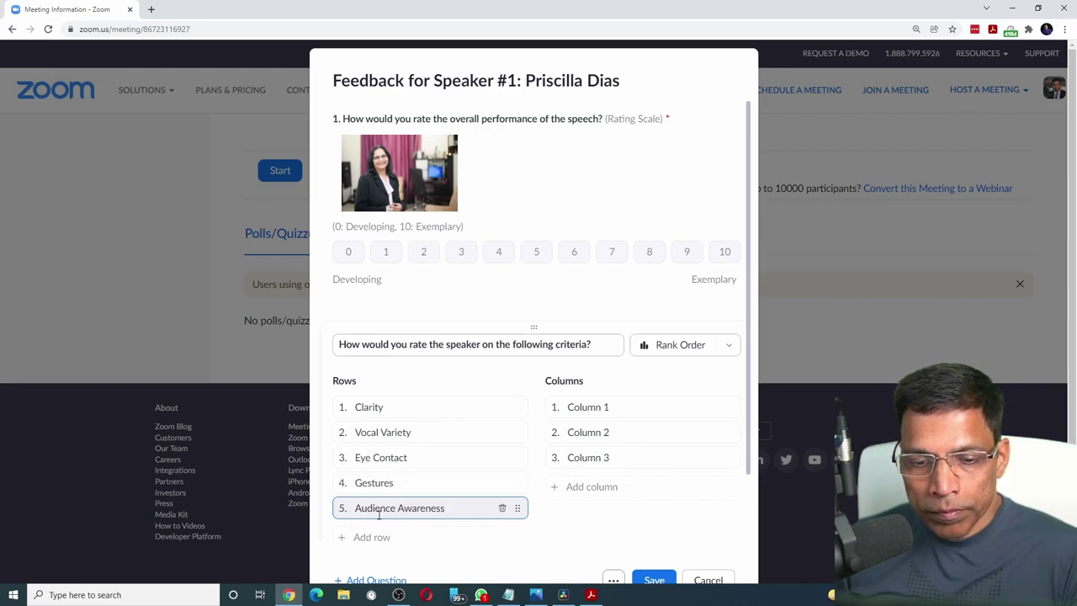
Add the last two criteria rows, Comfort Level and Interest.
scroll(379, 516, down, 1)
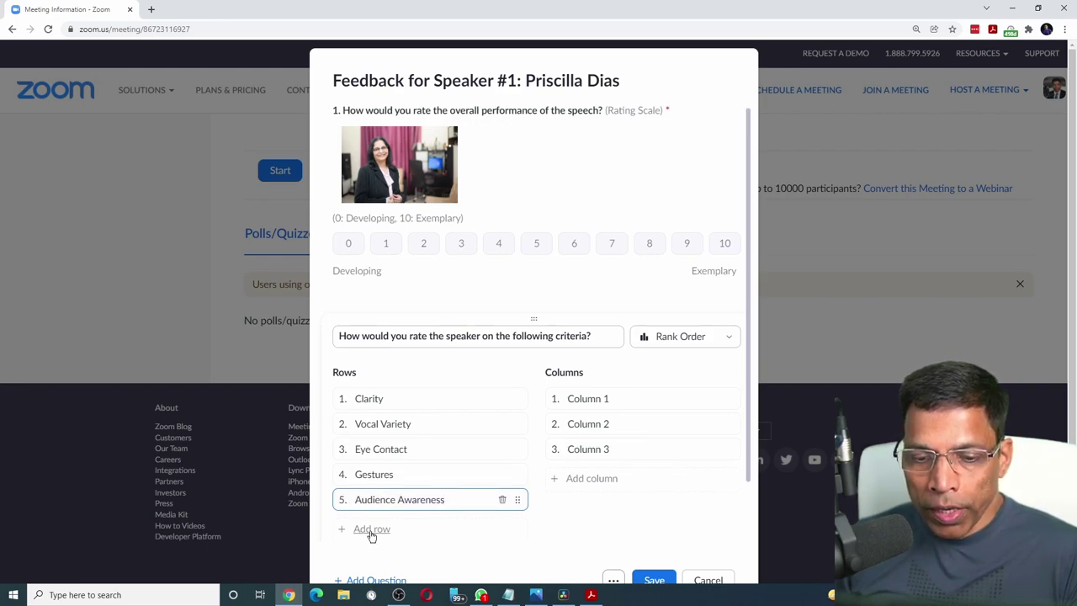
click(372, 533)
drag(383, 525, 353, 525)
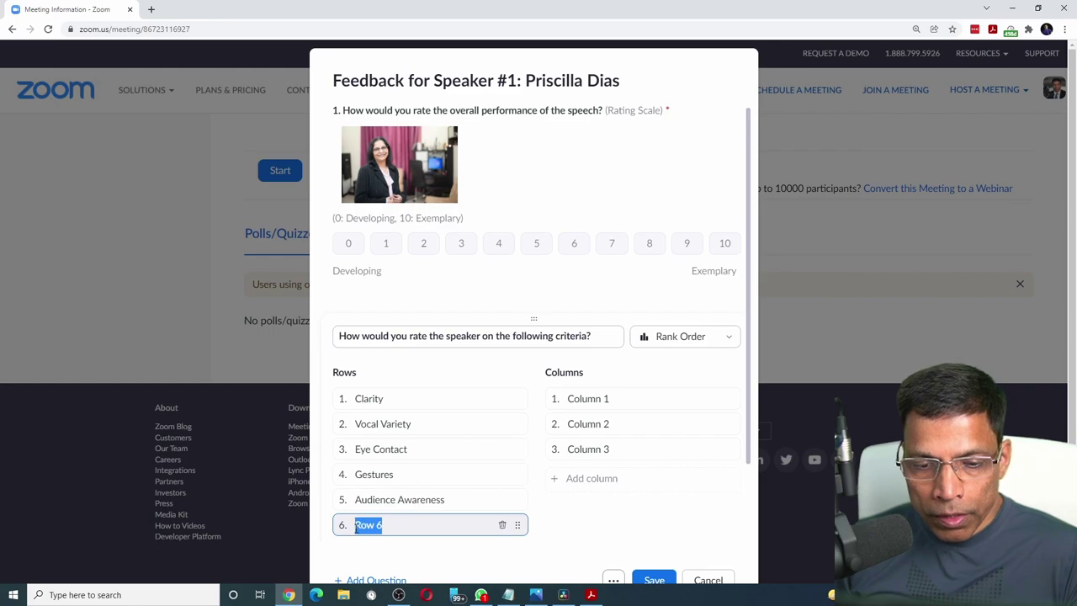
text(Comfort Level)
key(Return)
key(BackSpace)
key(BackSpace)
key(BackSpace)
key(BackSpace)
key(BackSpace)
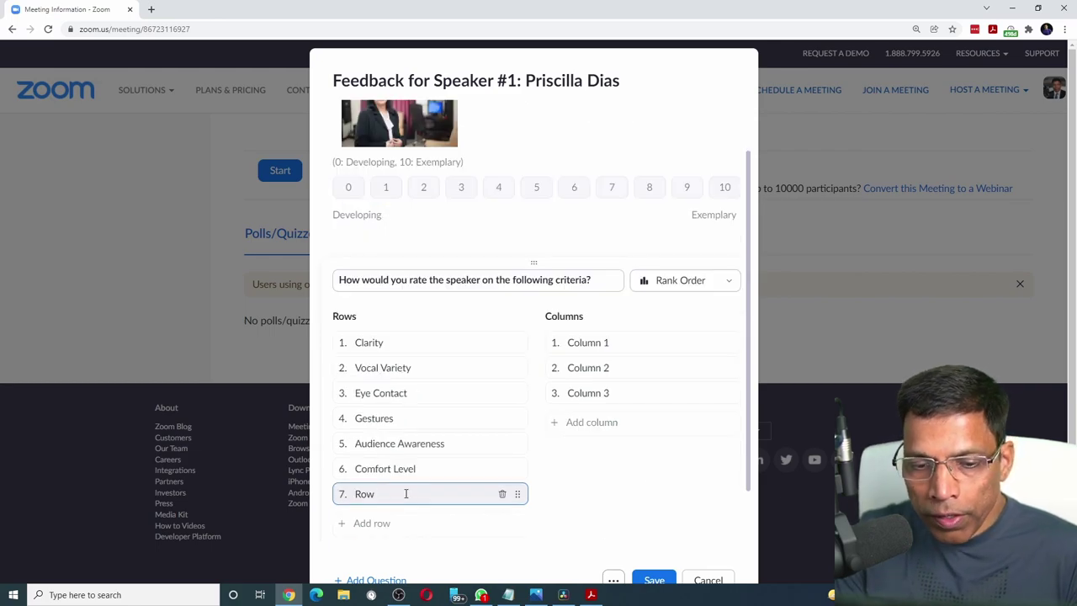
text(Interest)
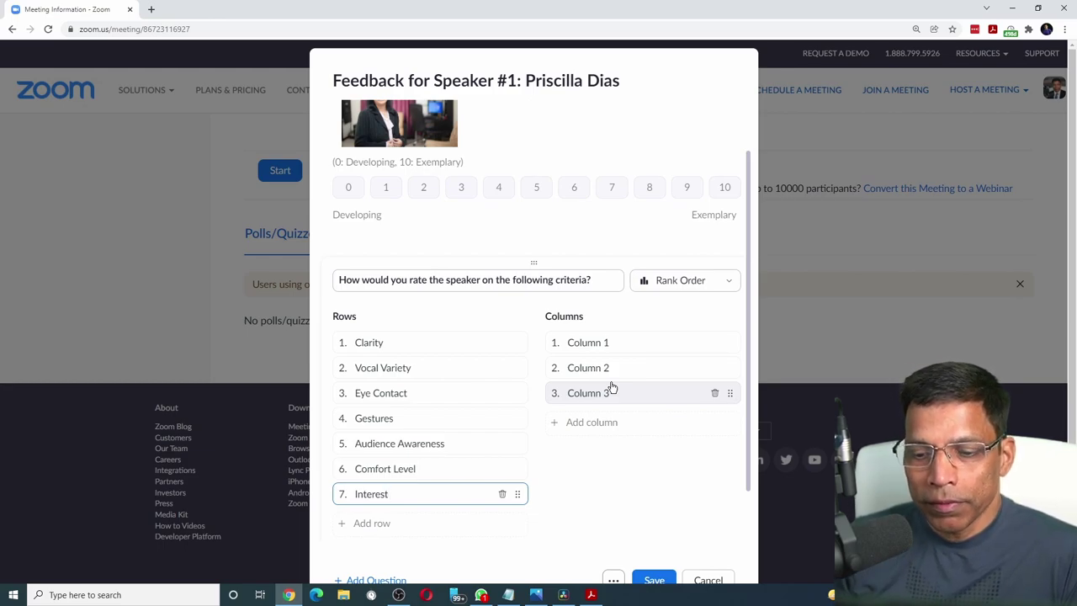
Check the rating levels against the evaluation form and make the criteria question required.
key(alt+Tab)
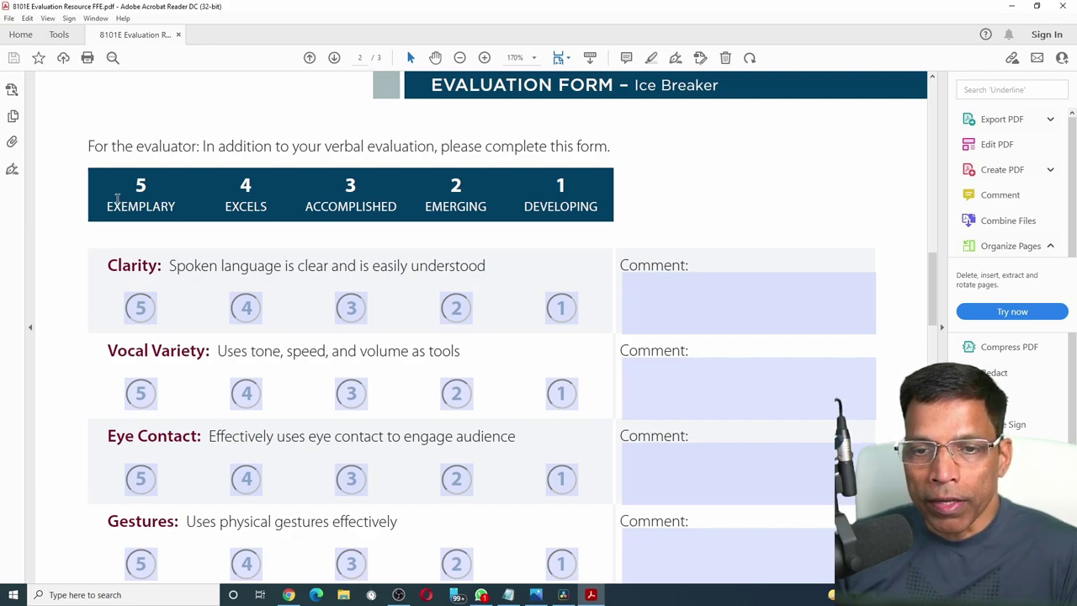
key(alt+Tab)
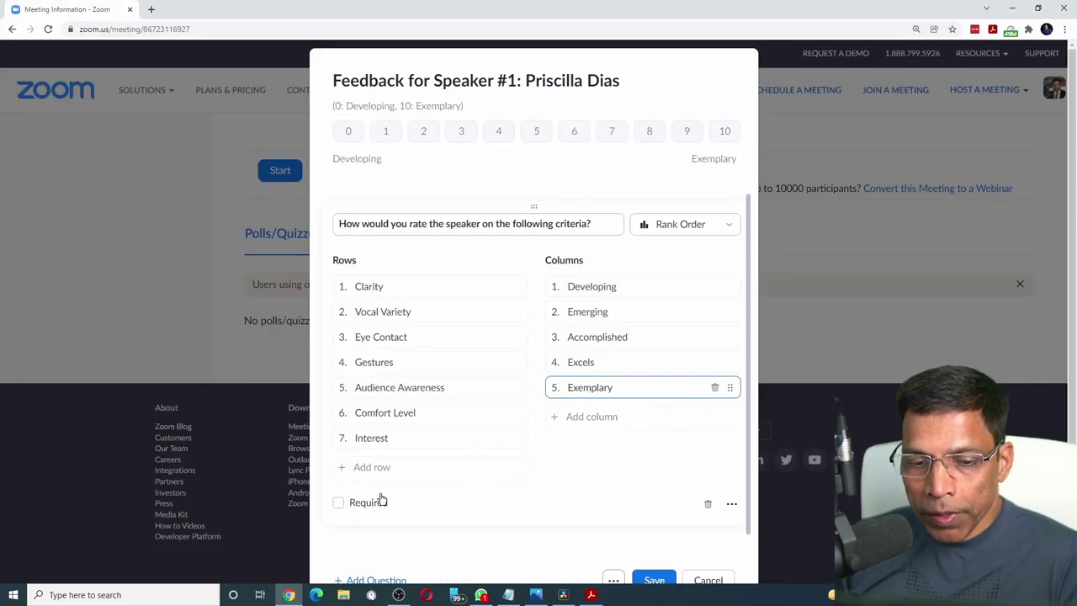
click(338, 503)
scroll(408, 470, down, 1)
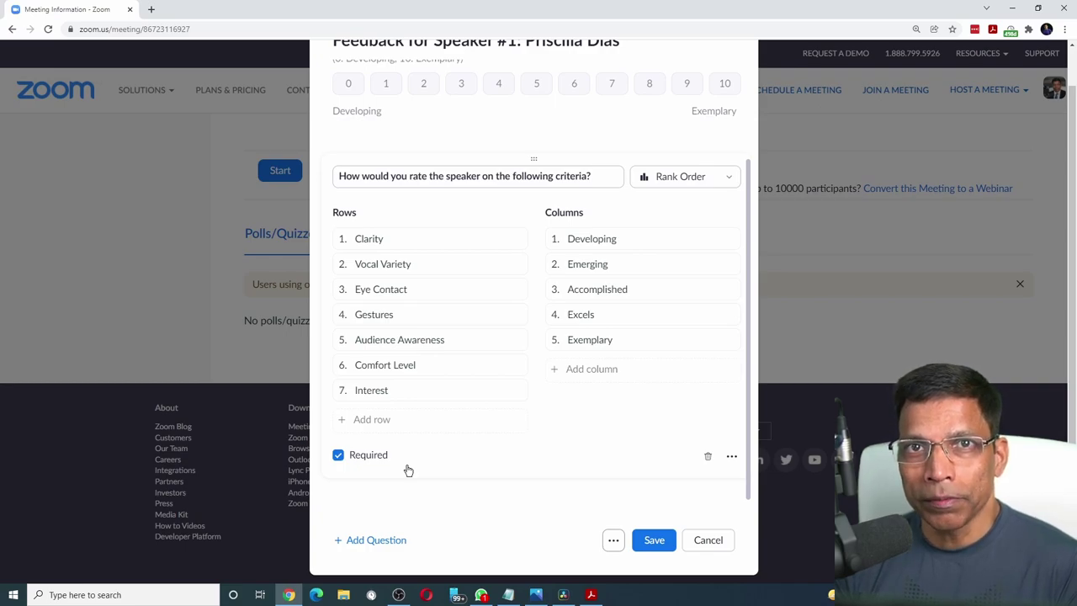
Make question 3 a Long Answer, 'What did the speaker do really well?', with a 500-character limit.
click(381, 547)
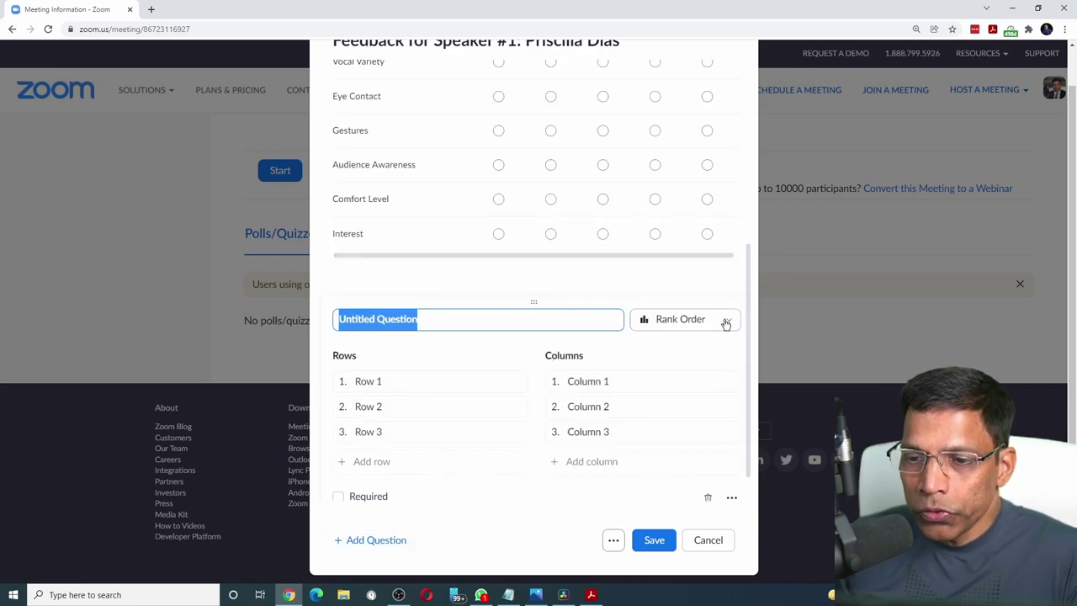
click(726, 318)
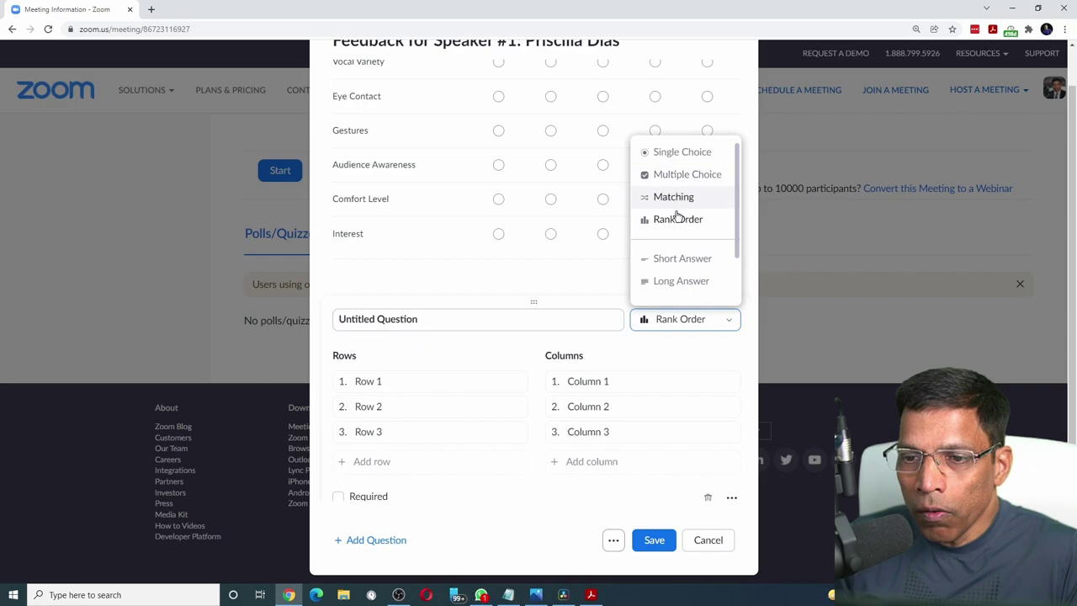
click(673, 283)
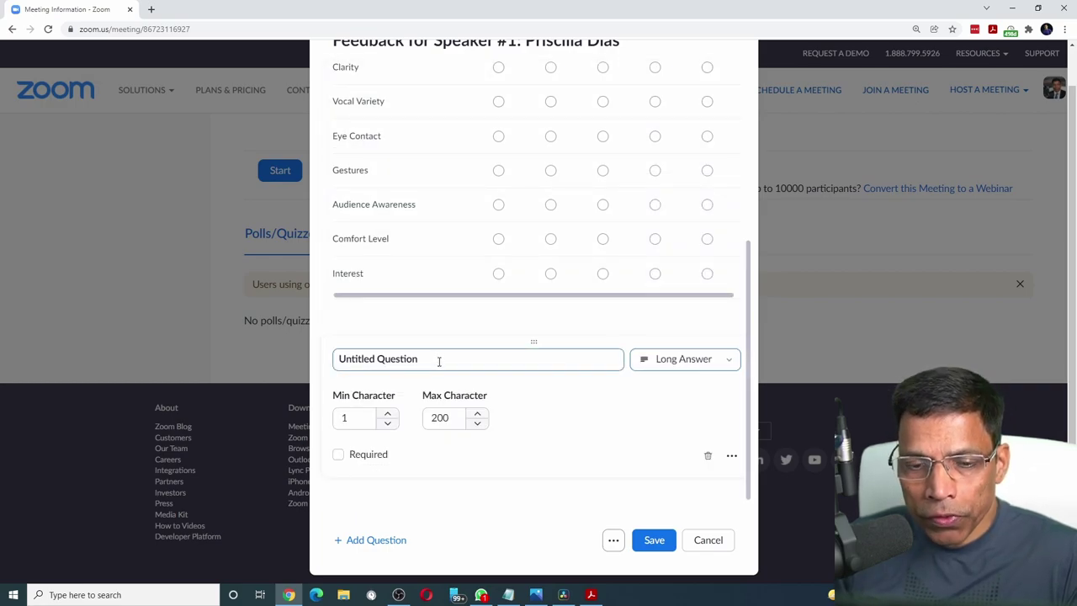
drag(438, 361, 336, 360)
text(What did the speaker do really well?)
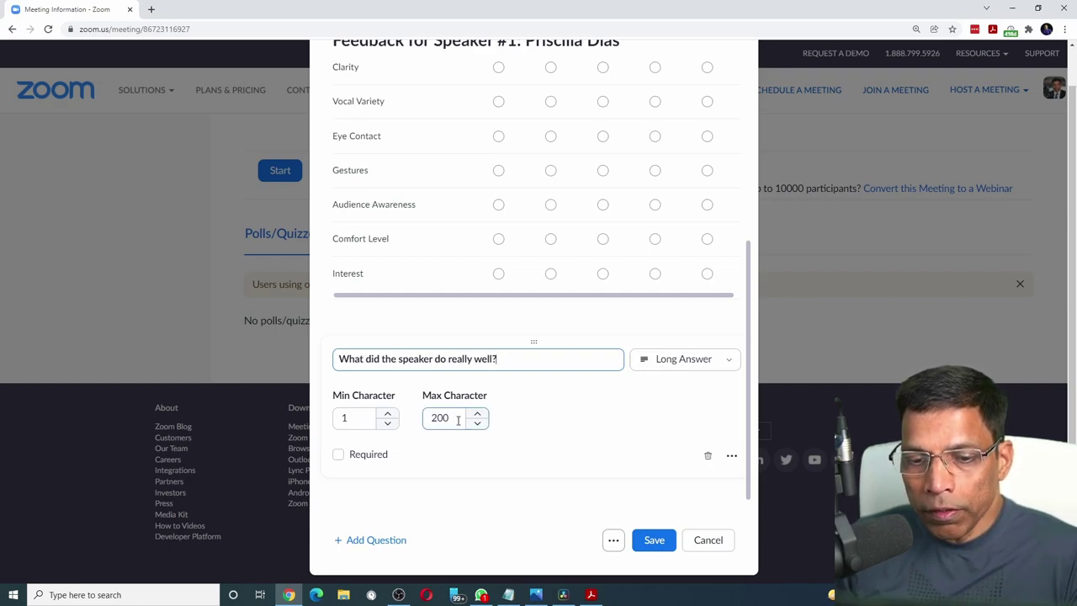
drag(458, 421, 432, 423)
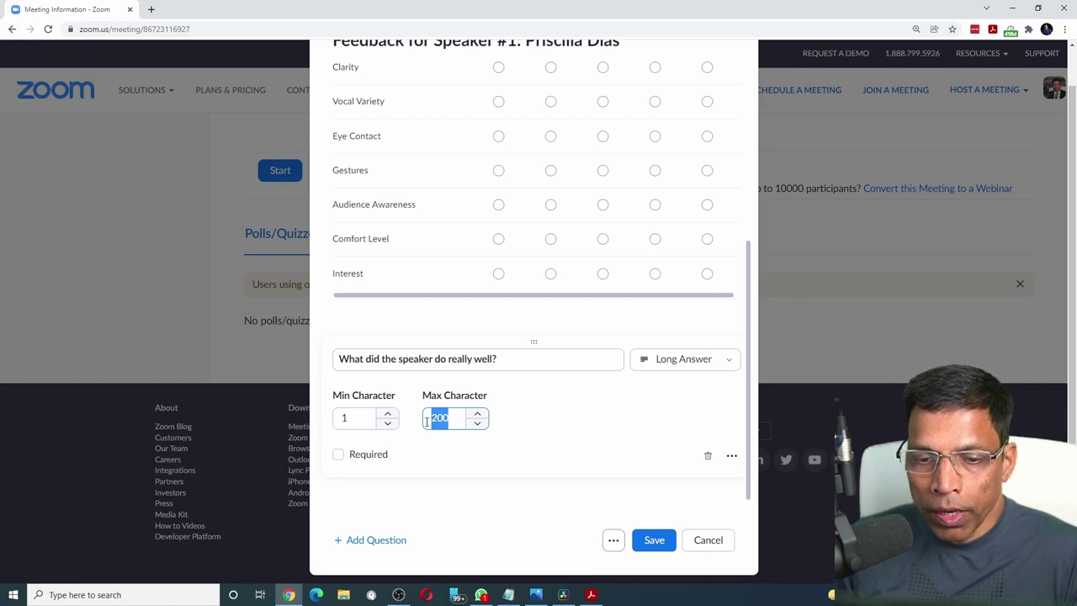
text(500)
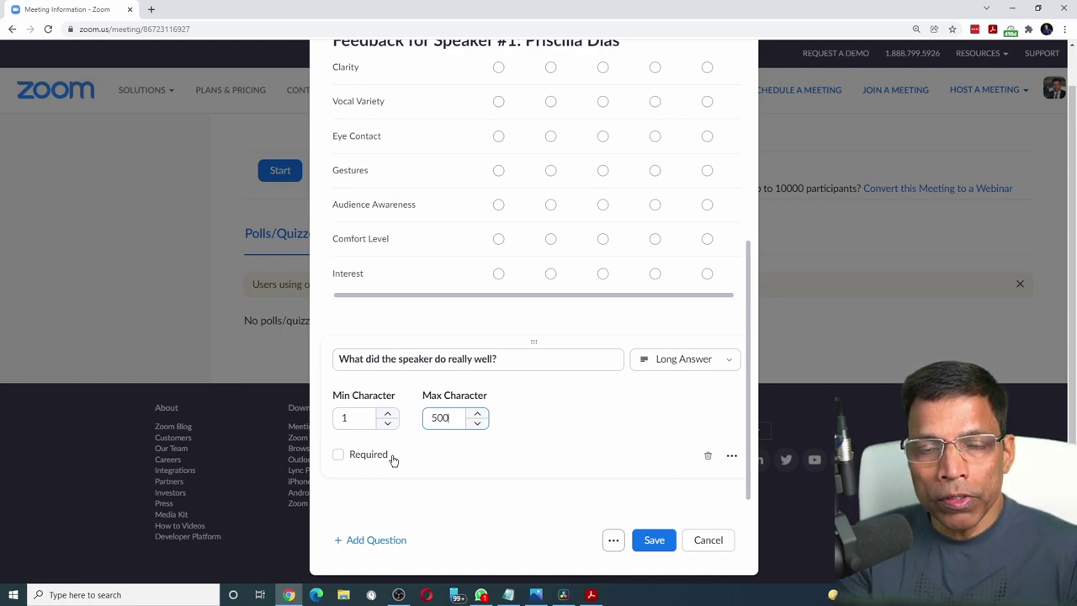
click(365, 547)
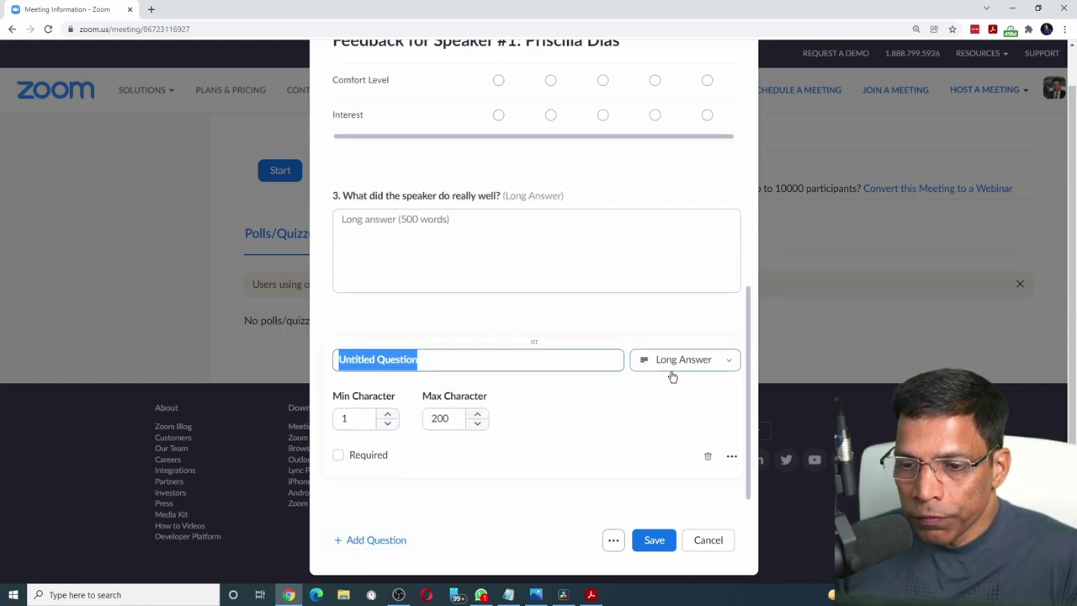
Set question 4 to 'What are areas of improvement for the speaker?' with 500 characters, and save the poll.
click(728, 367)
click(728, 368)
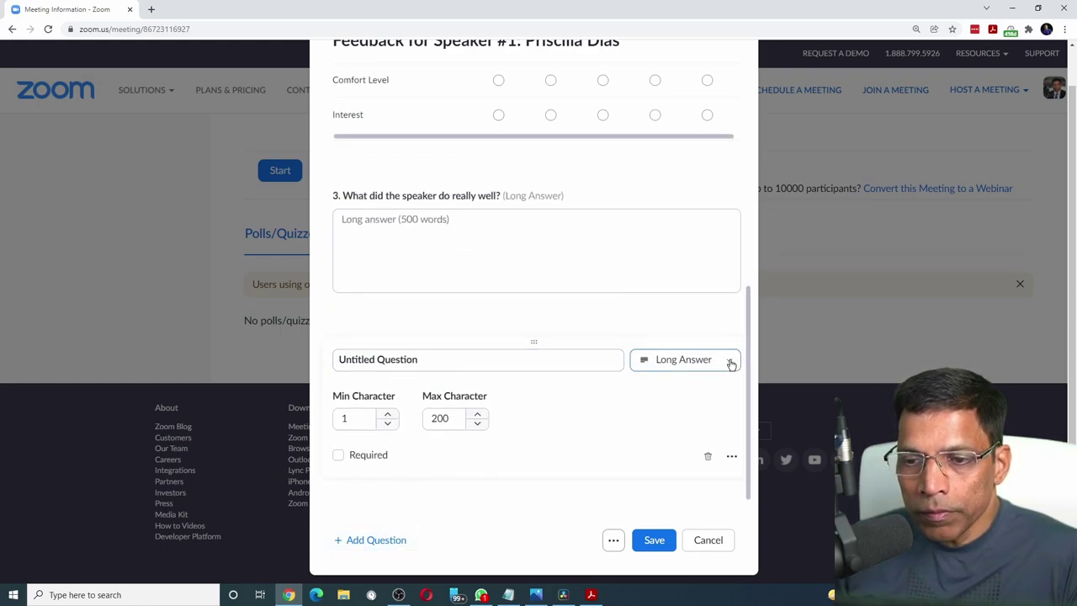
click(453, 360)
drag(449, 360, 331, 362)
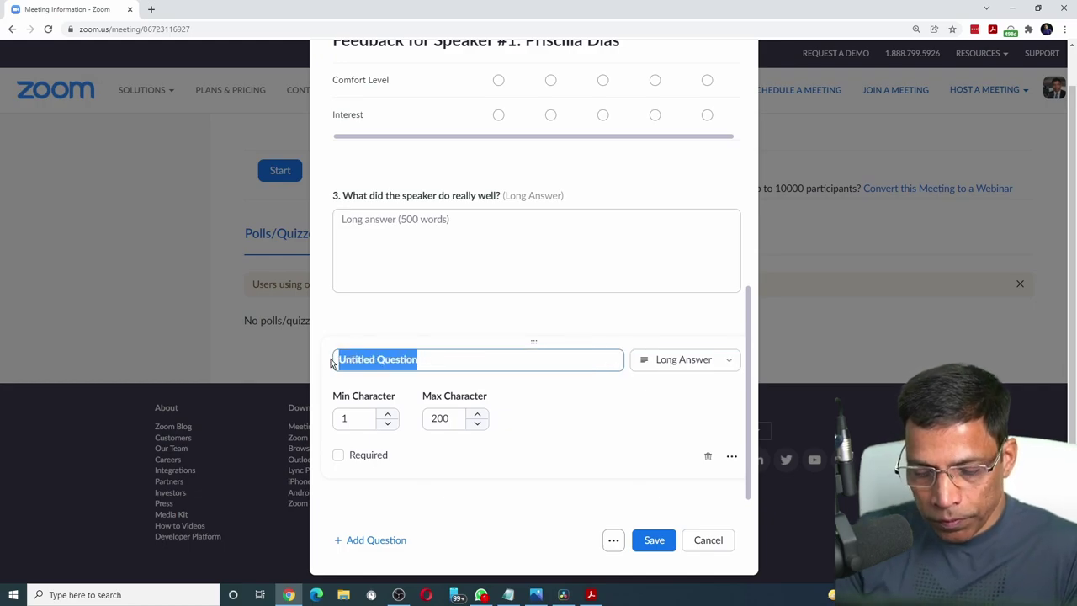
text(What are areas of improvement for the speaker?)
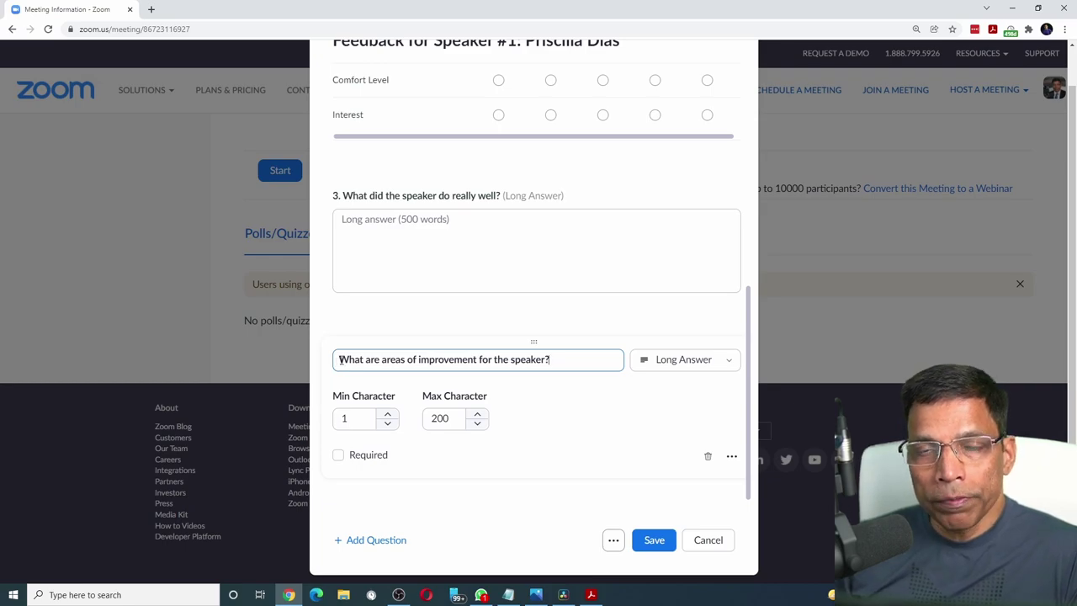
click(435, 418)
drag(453, 418, 429, 418)
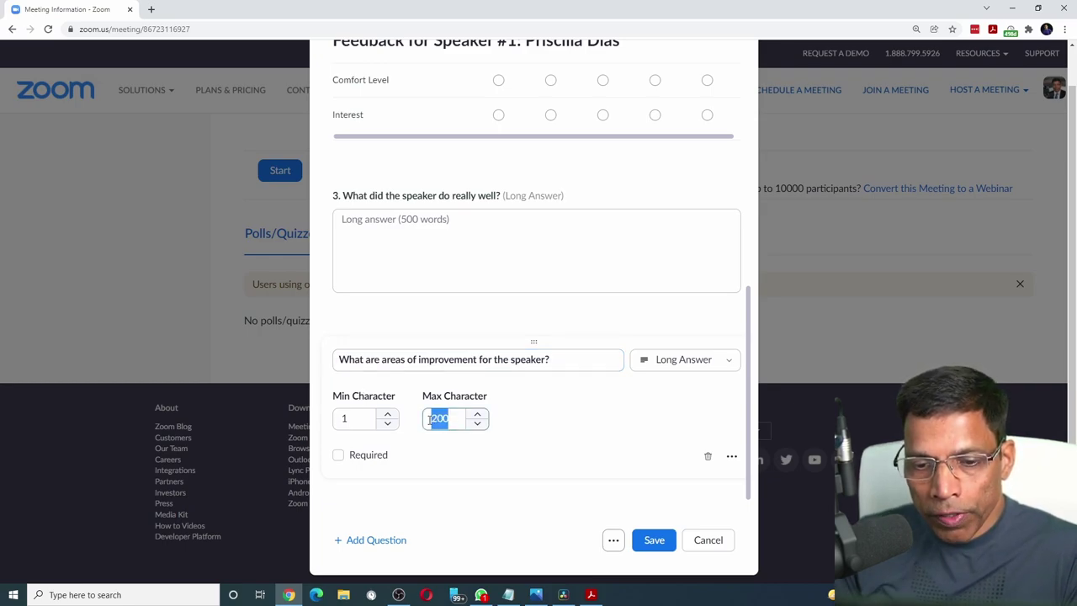
text(500)
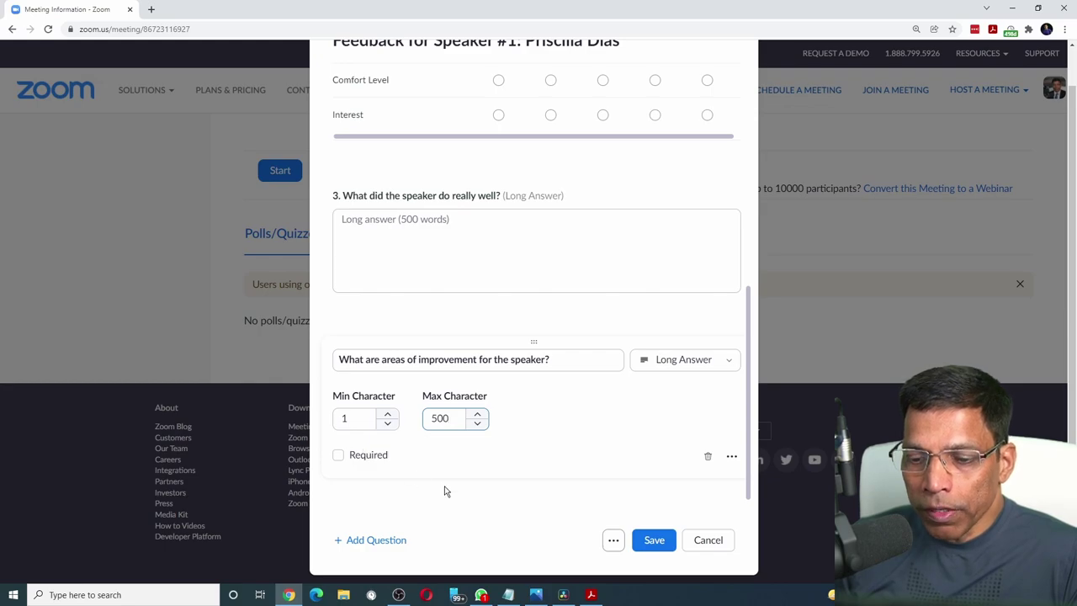
click(663, 543)
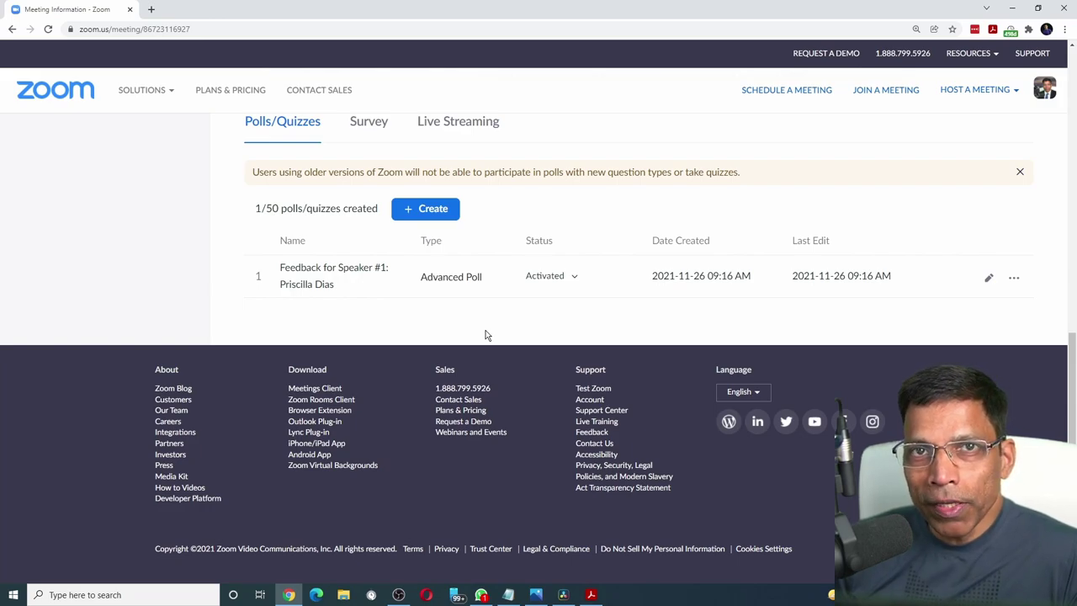
Duplicate the first feedback poll and replace the speaker's name in the copy's title.
click(1014, 278)
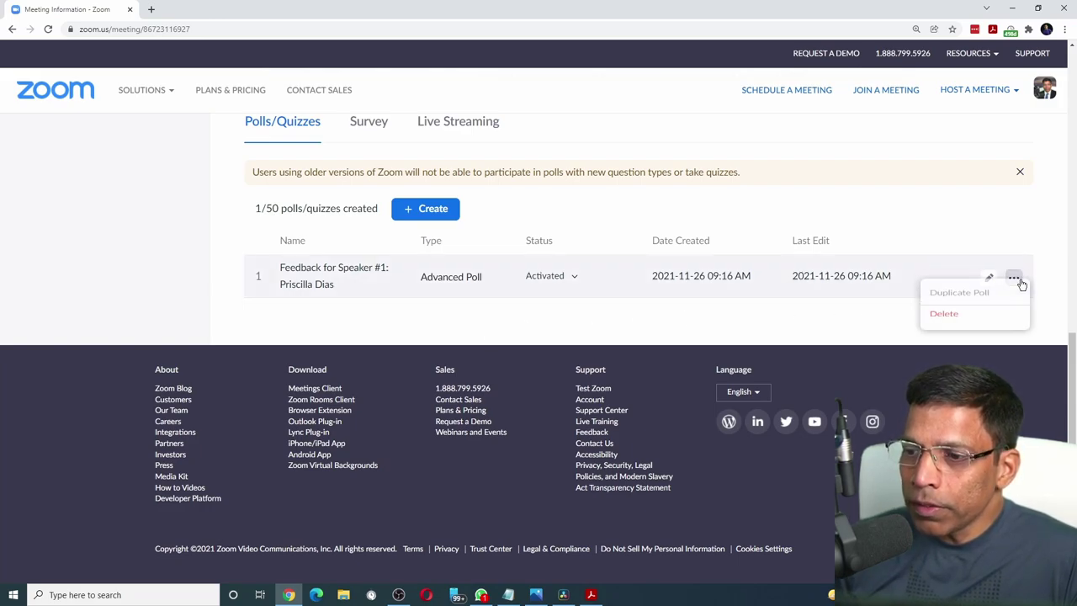
click(954, 281)
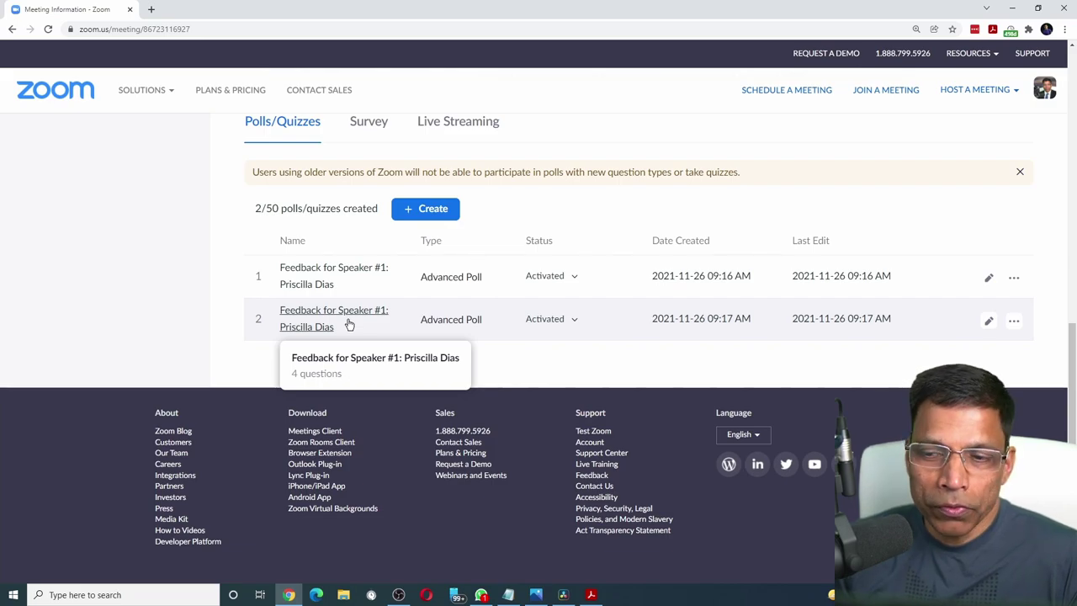
click(989, 324)
click(526, 79)
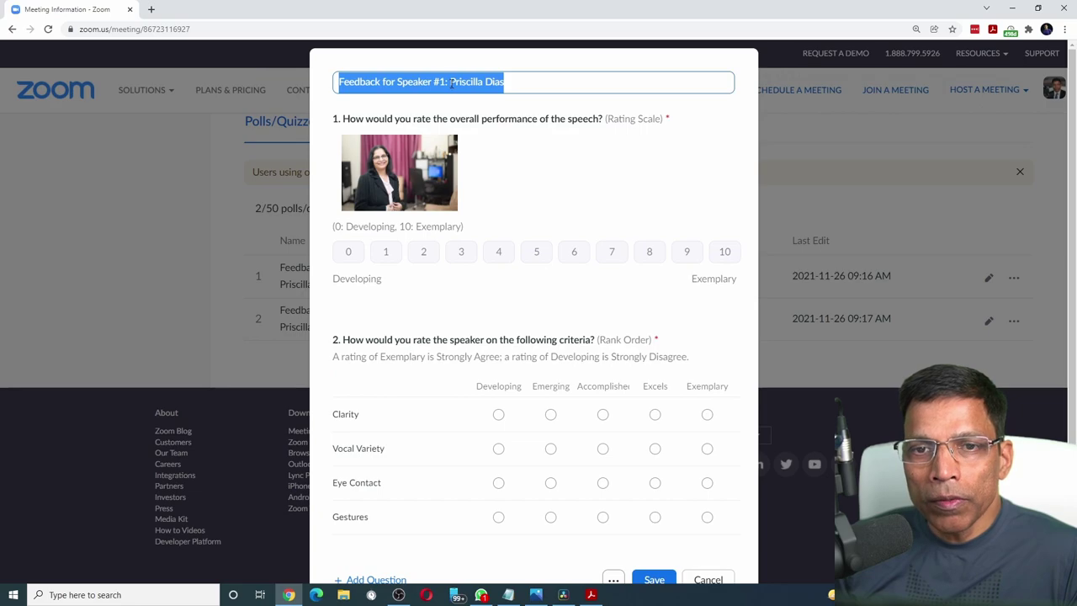
drag(452, 82, 505, 82)
Swap question 1's image for PB090179.jpg and save the copied poll.
click(484, 157)
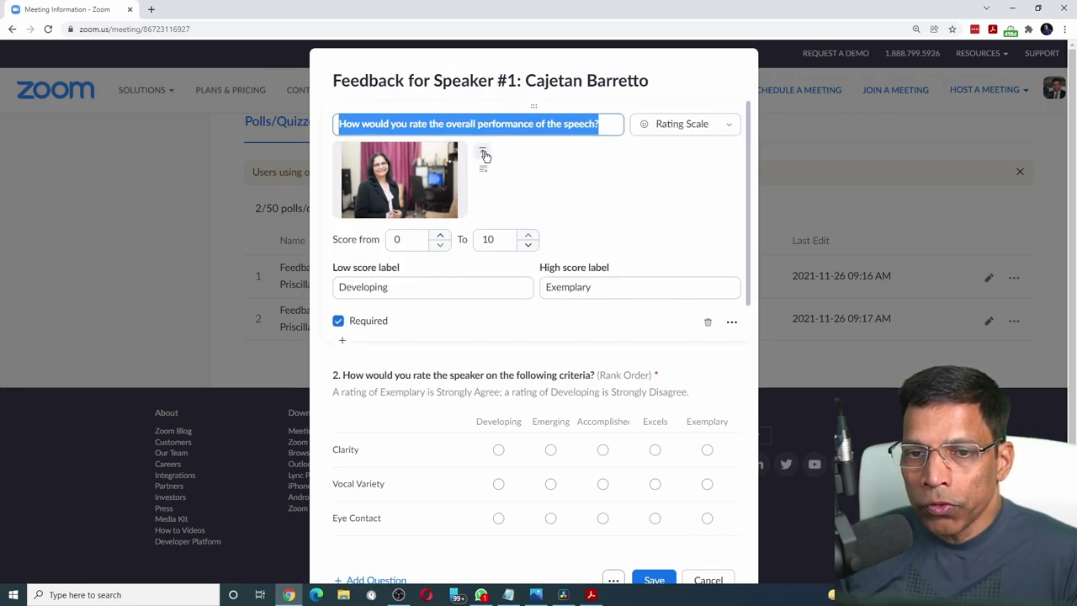
click(485, 155)
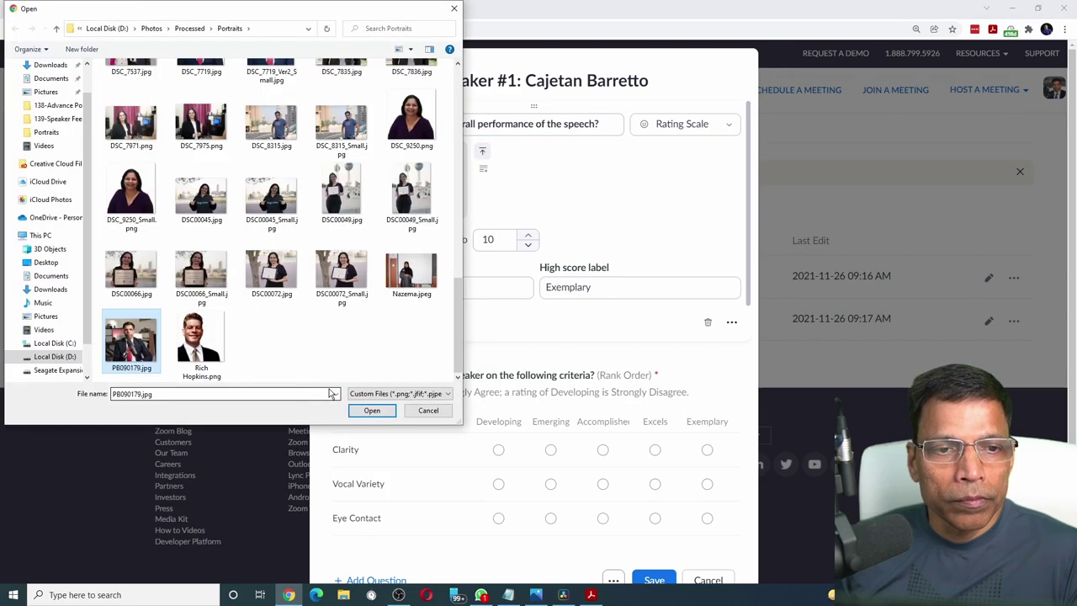
click(373, 410)
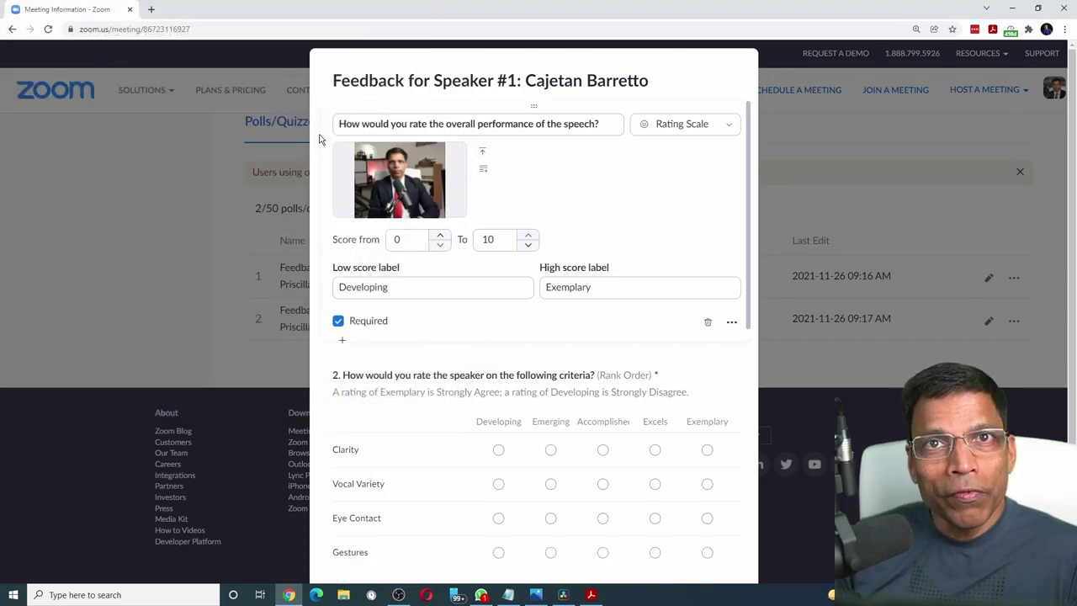
scroll(401, 241, down, 10)
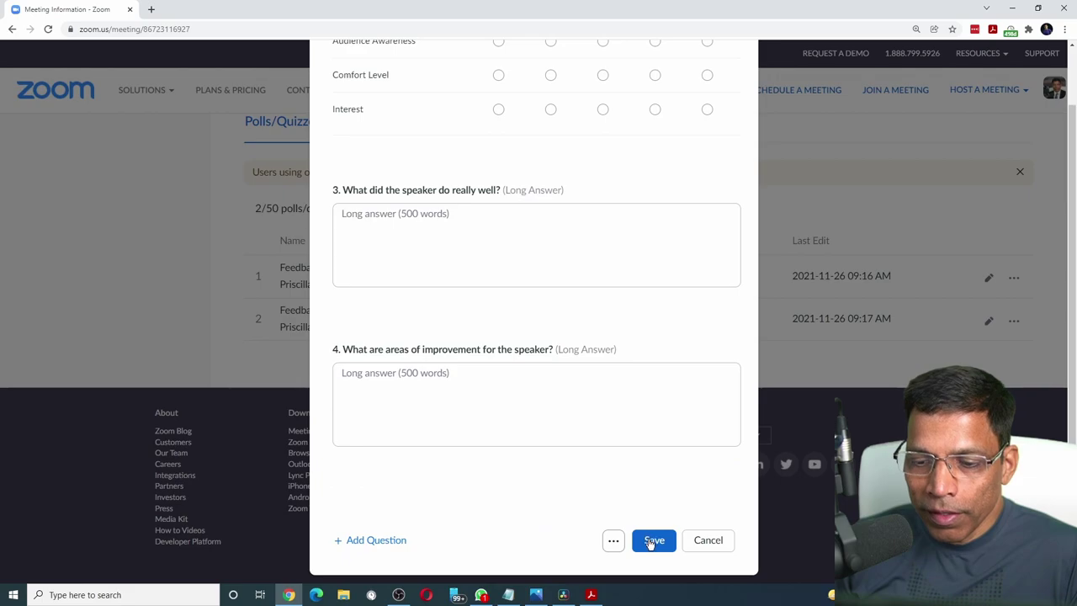
click(647, 540)
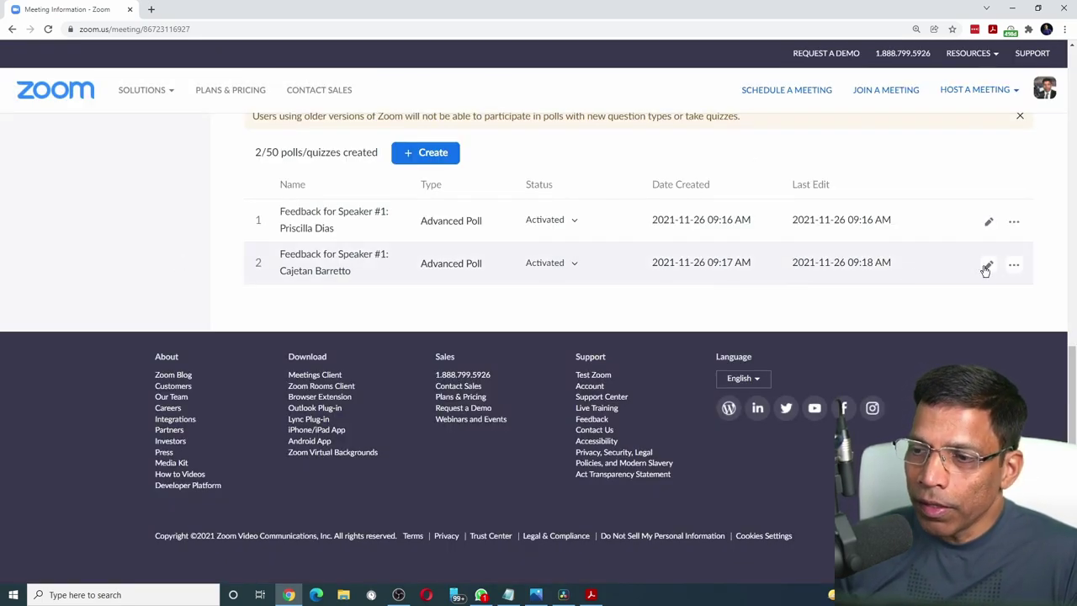
Duplicate the second speaker's feedback poll to create a third.
click(1014, 266)
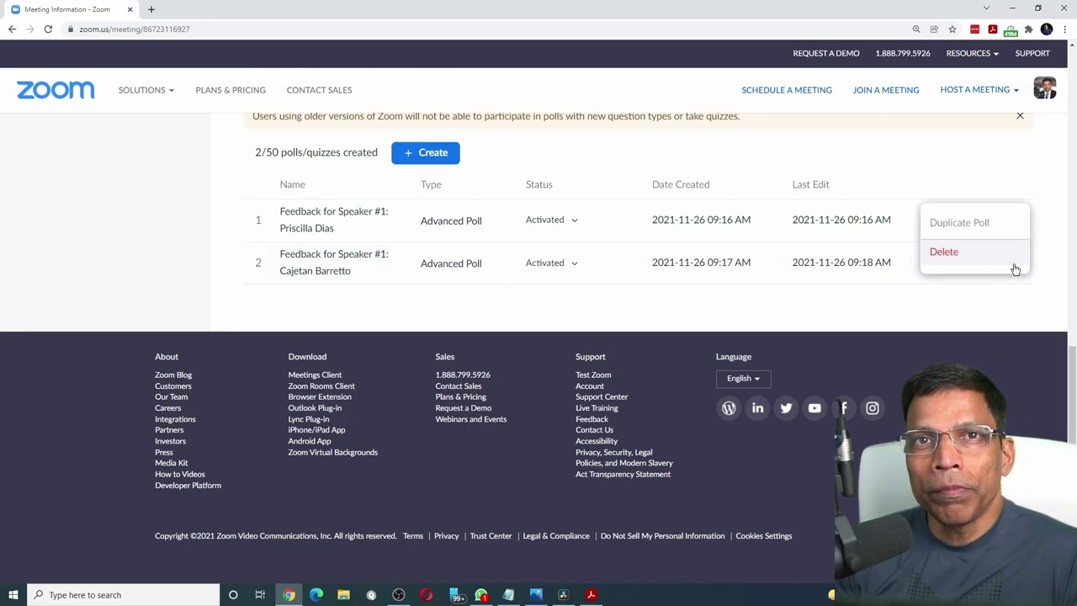
click(959, 222)
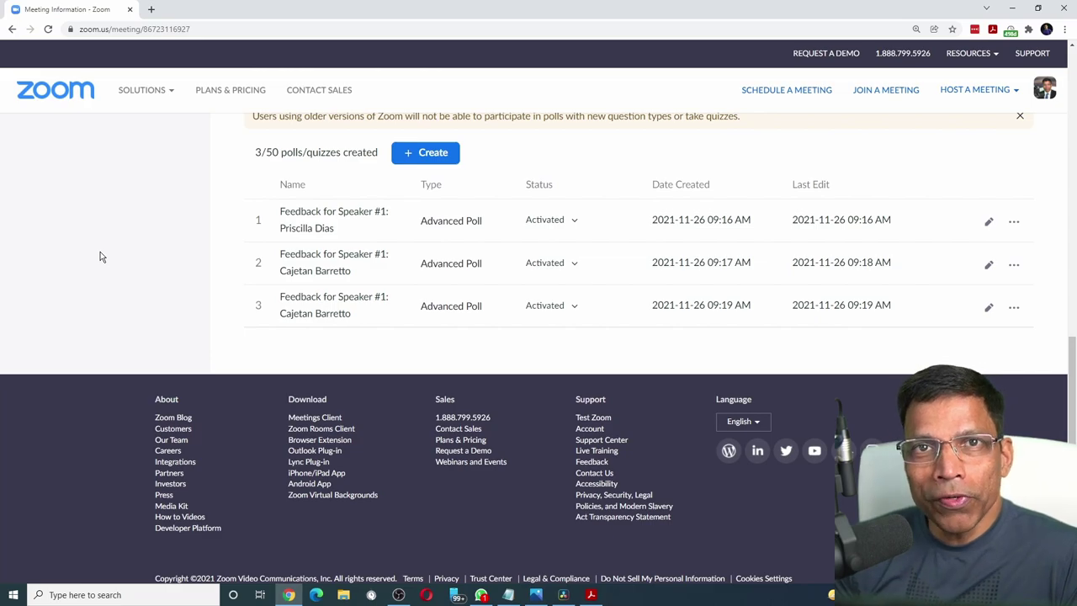
scroll(165, 264, up, 2)
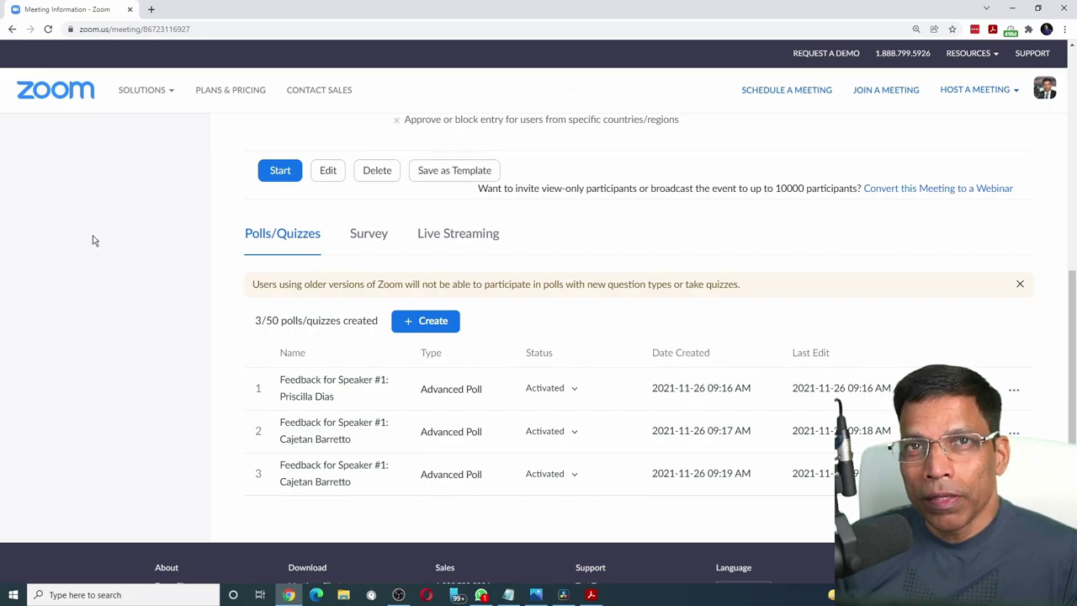
Save the meeting as the template 'Kuwait Challengers Meeting #xxx'.
click(450, 170)
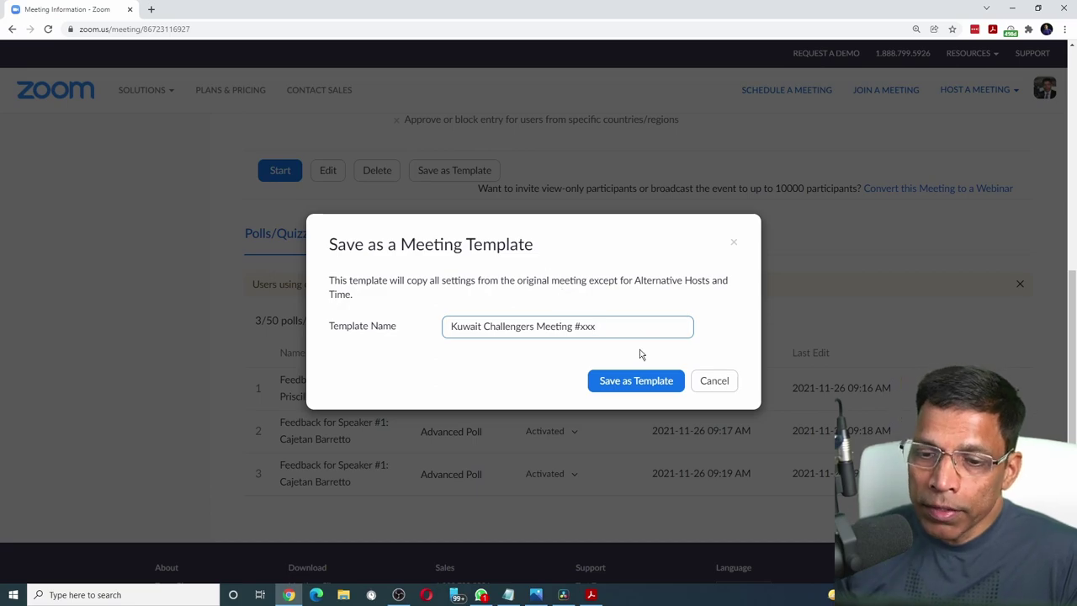
click(654, 382)
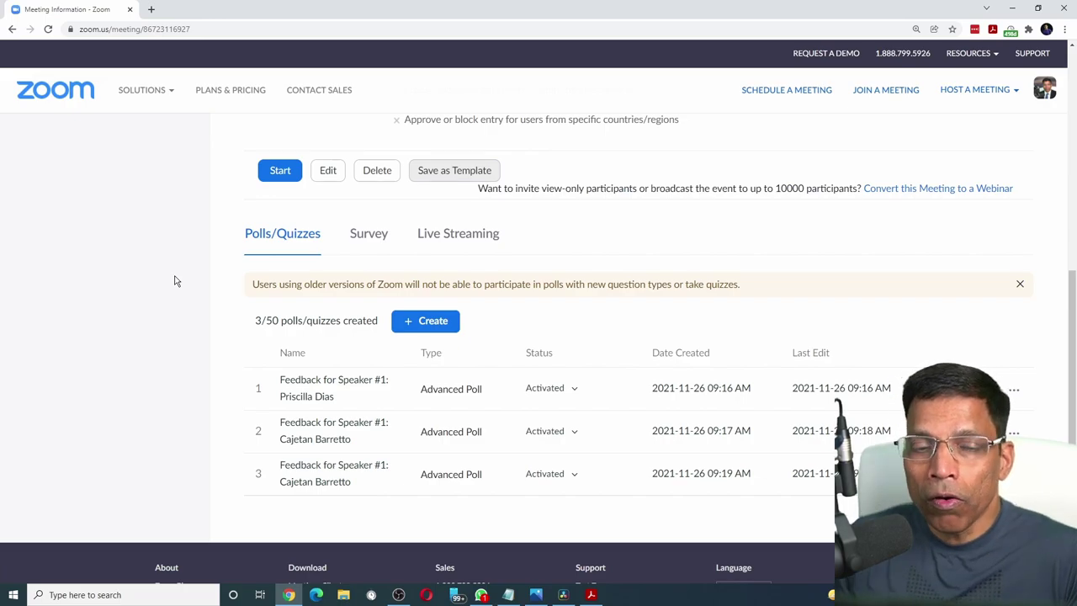
scroll(170, 285, up, 10)
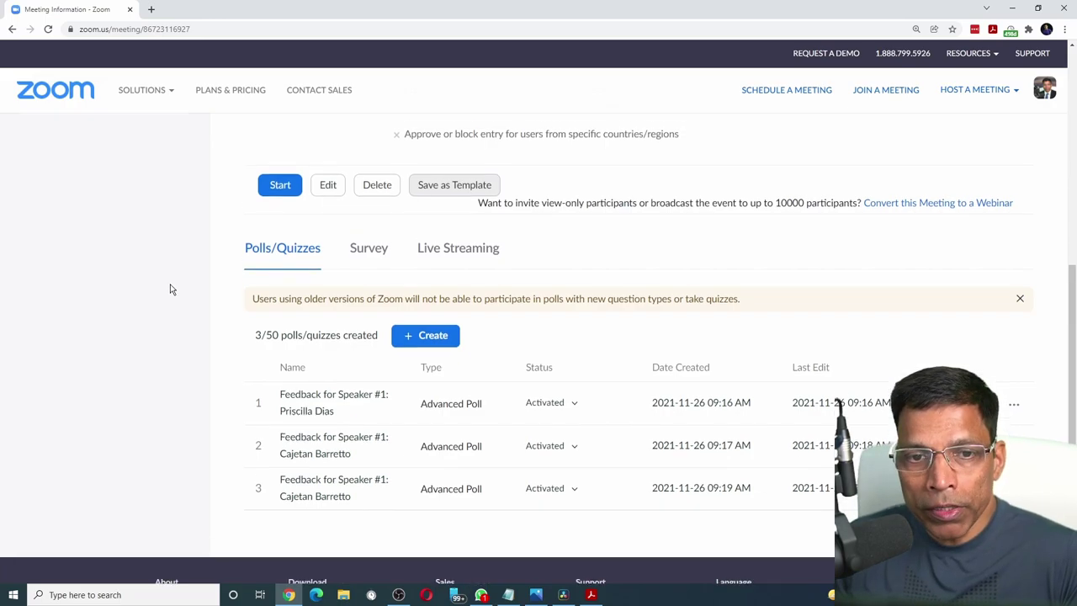
Confirm Kuwait Challengers Meeting #xxx appears under Meeting Templates, then expand Account Management.
click(53, 199)
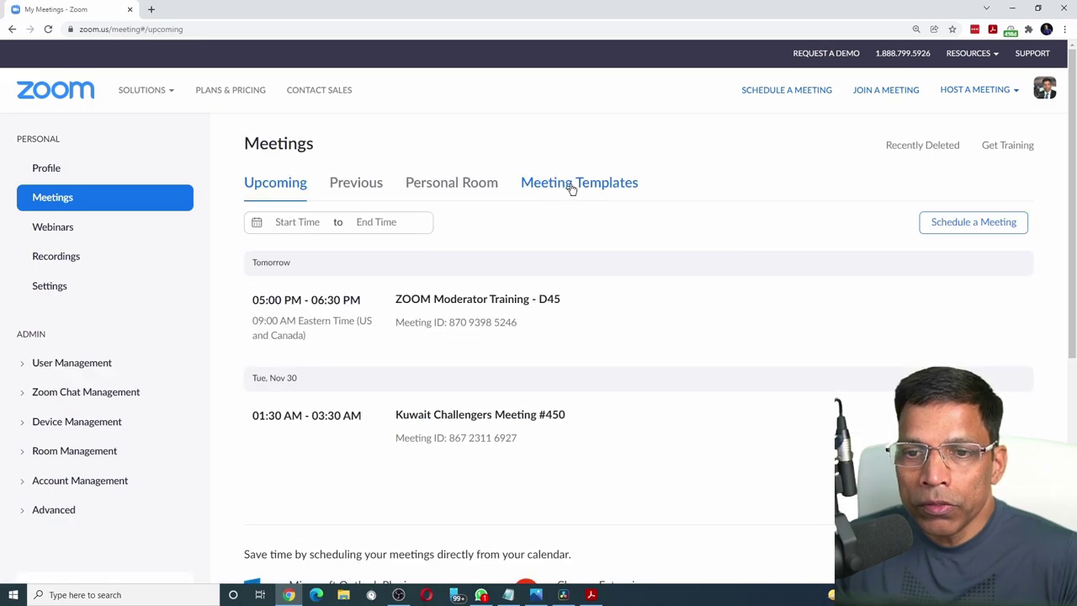
click(571, 185)
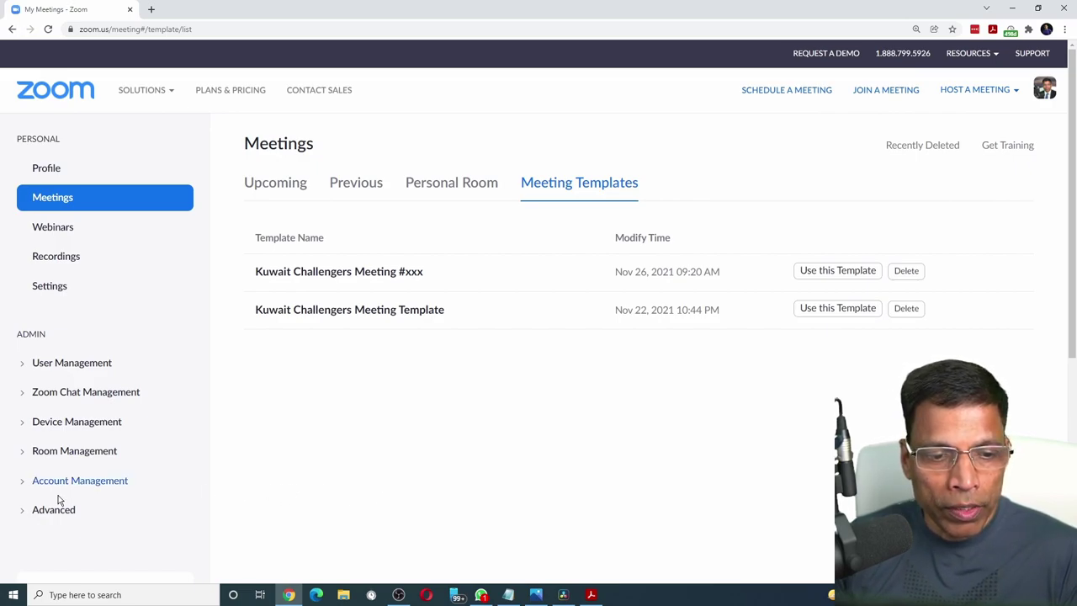
click(81, 484)
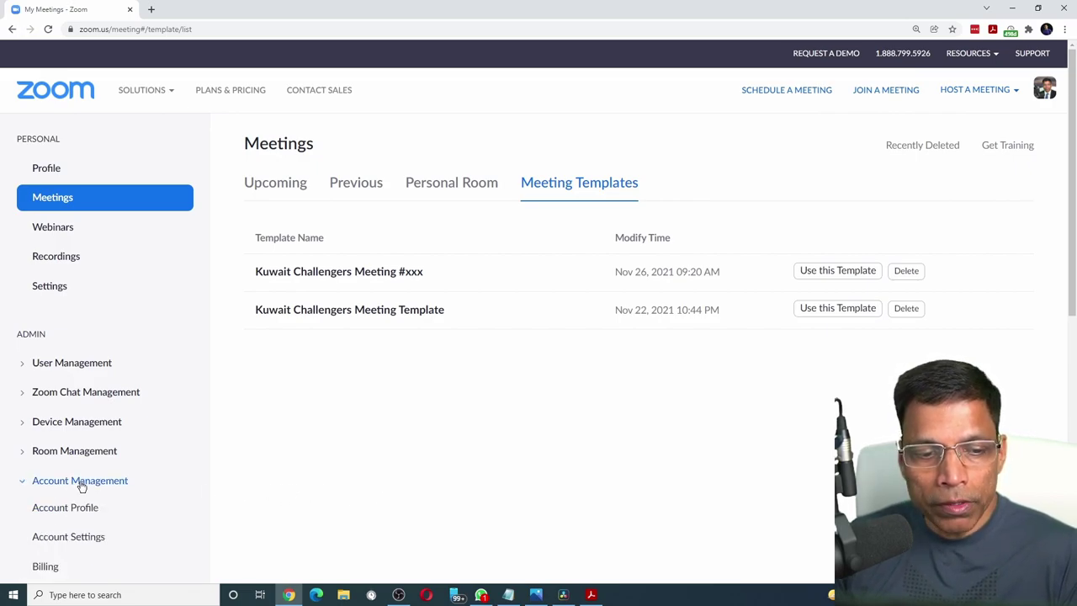
In Reports > Meeting, choose Poll Report and search meetings from 11/01/2021.
scroll(79, 484, down, 4)
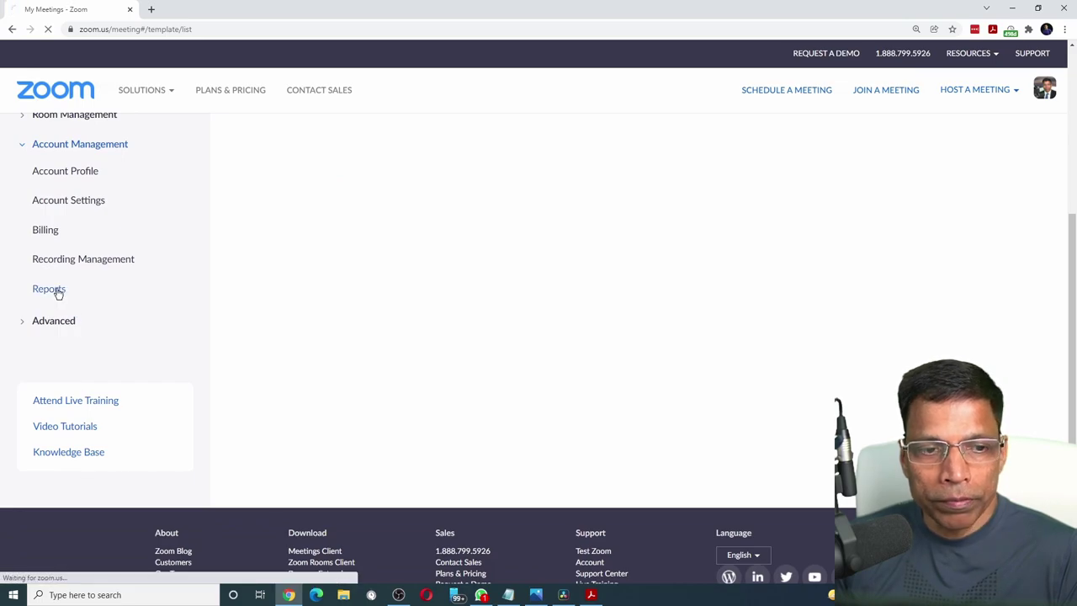
click(56, 290)
click(301, 430)
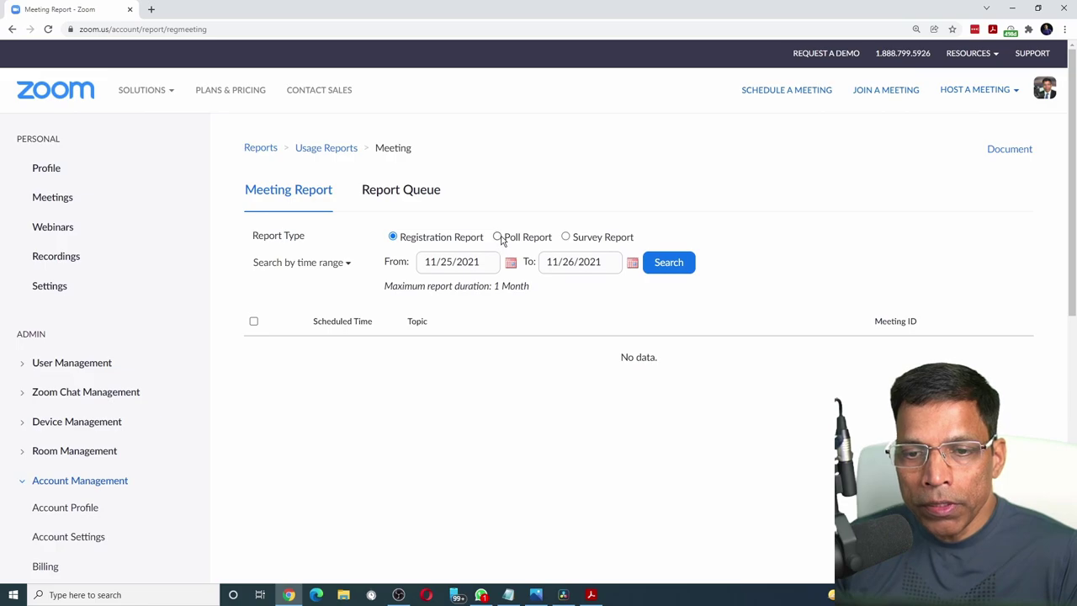
click(497, 237)
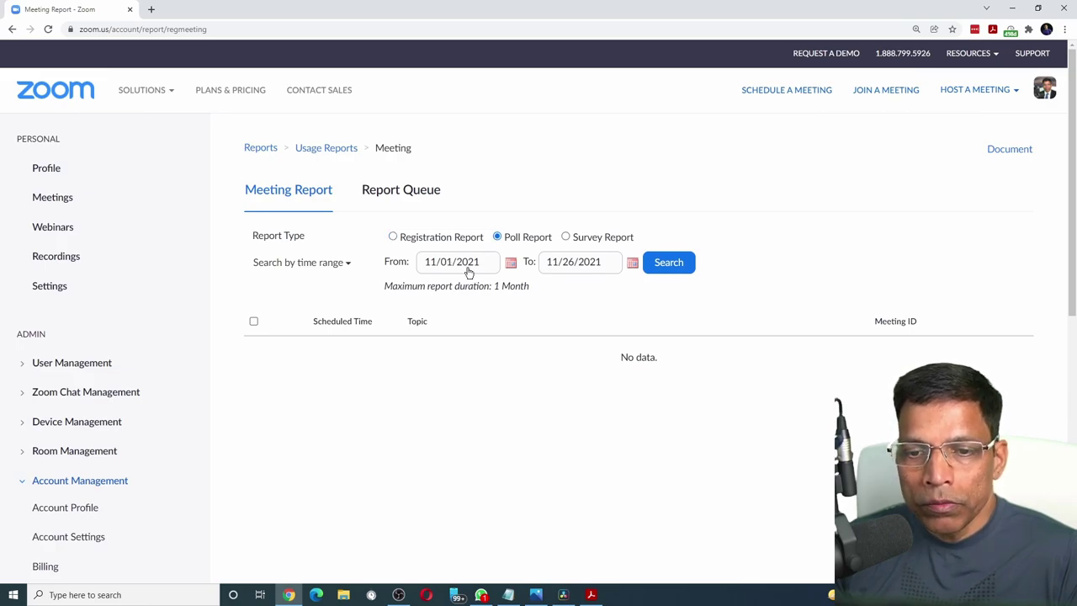
click(671, 263)
Generate and download the Test Meeting poll report, then open the CSV in Excel.
scroll(459, 354, down, 2)
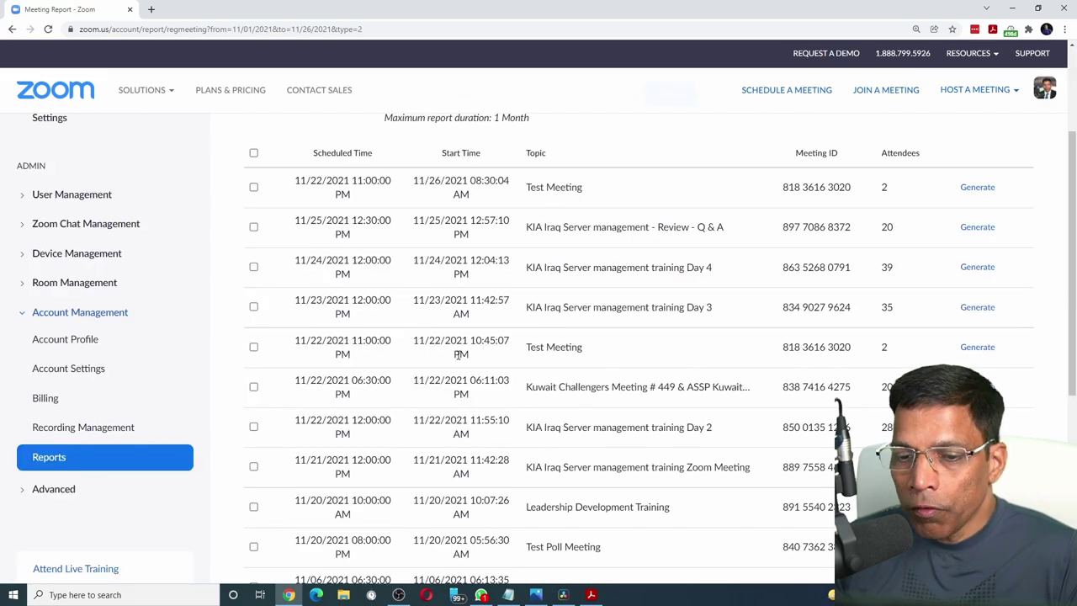
click(976, 348)
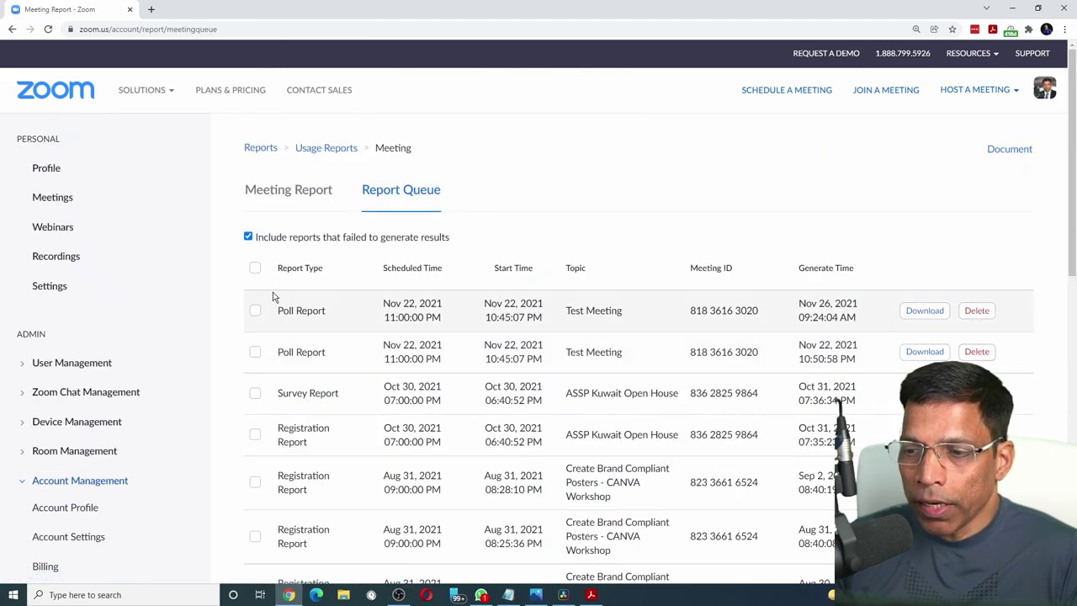
click(923, 311)
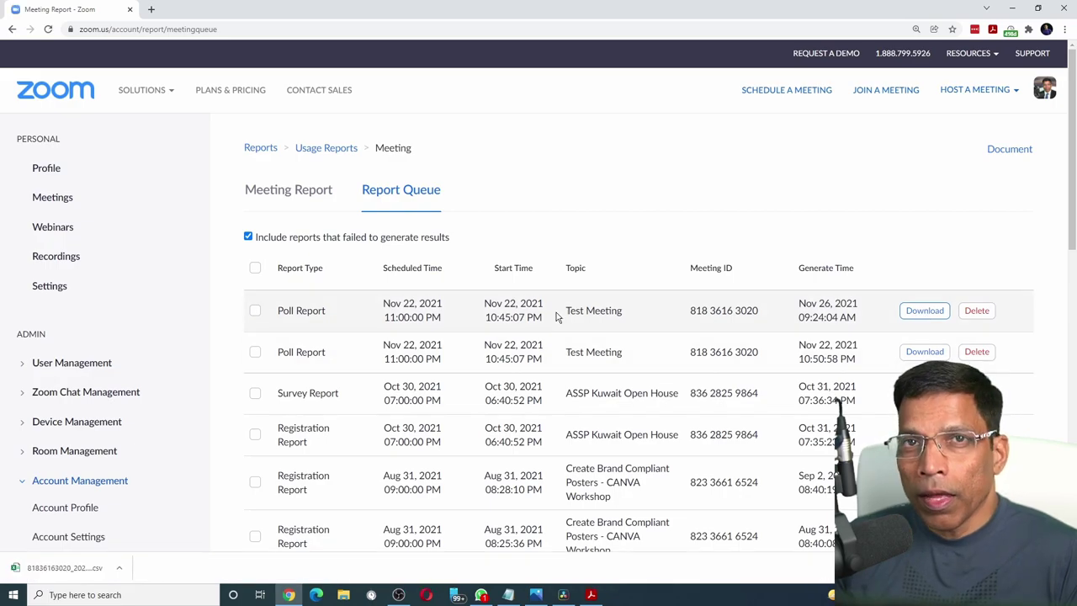
click(121, 569)
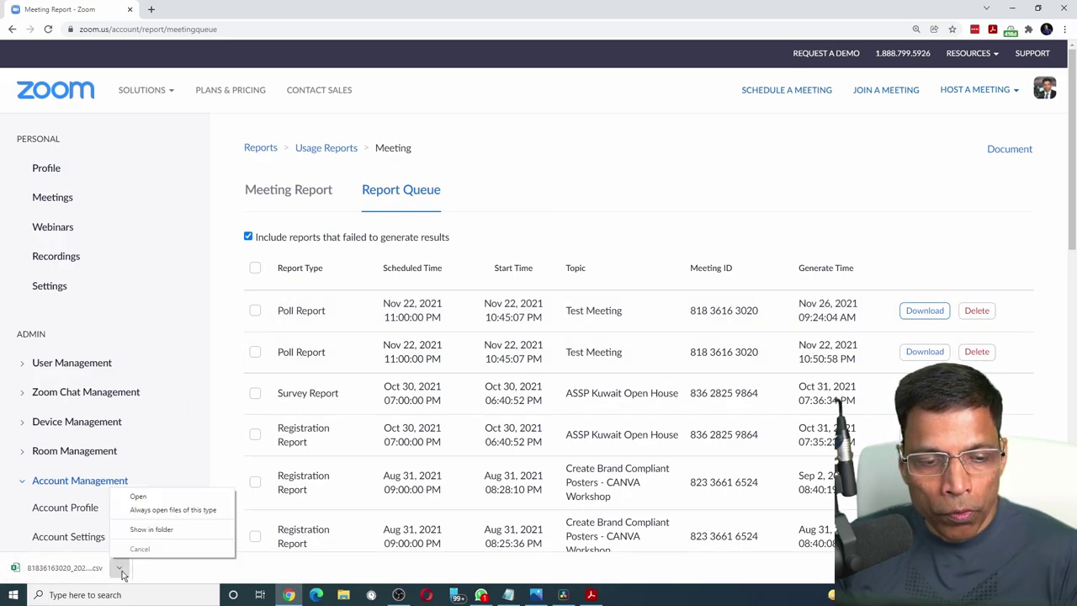
click(78, 577)
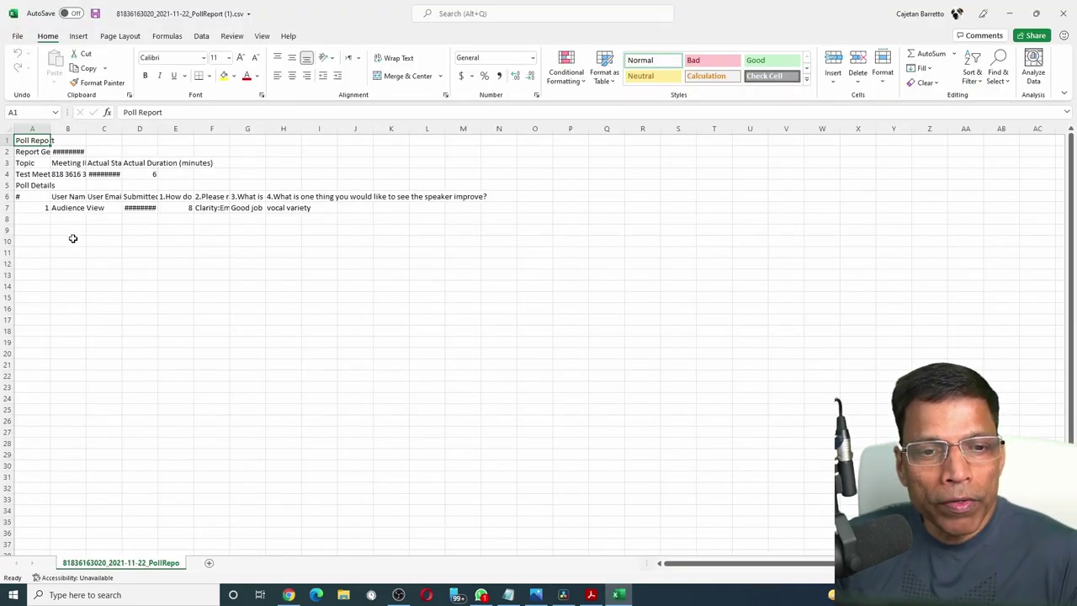